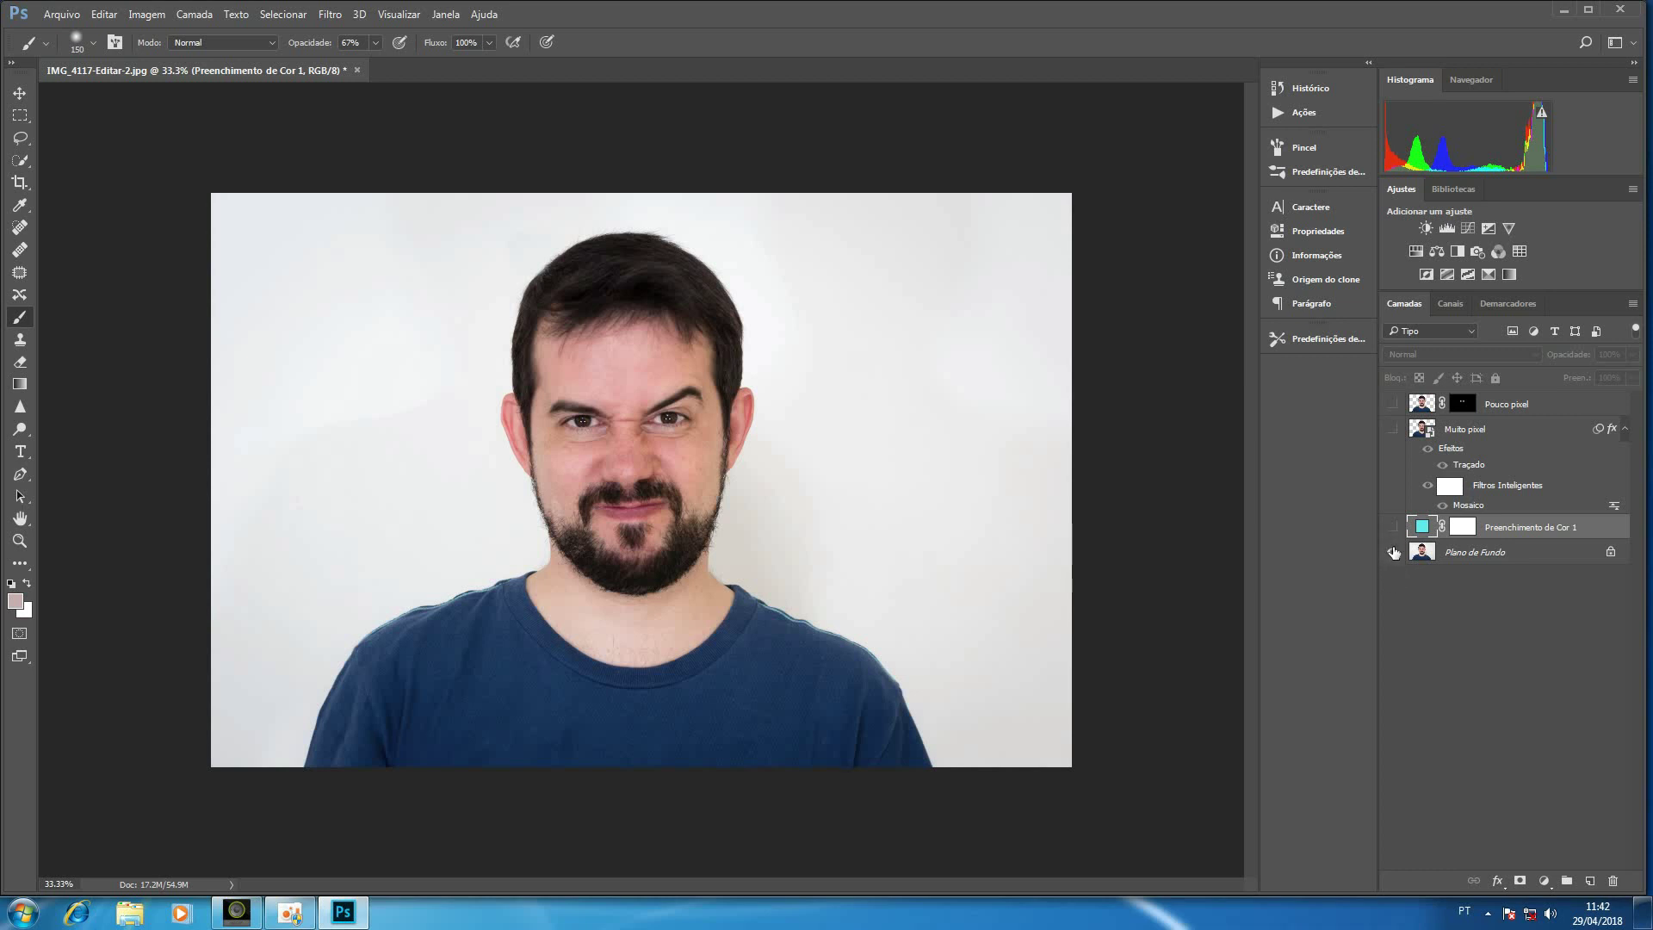
# Step: Preview the finished mosaic portrait with all layers, then return to the plain original photo
pyautogui.keyDown('alt'); pyautogui.click(1394, 552); pyautogui.keyUp('alt')
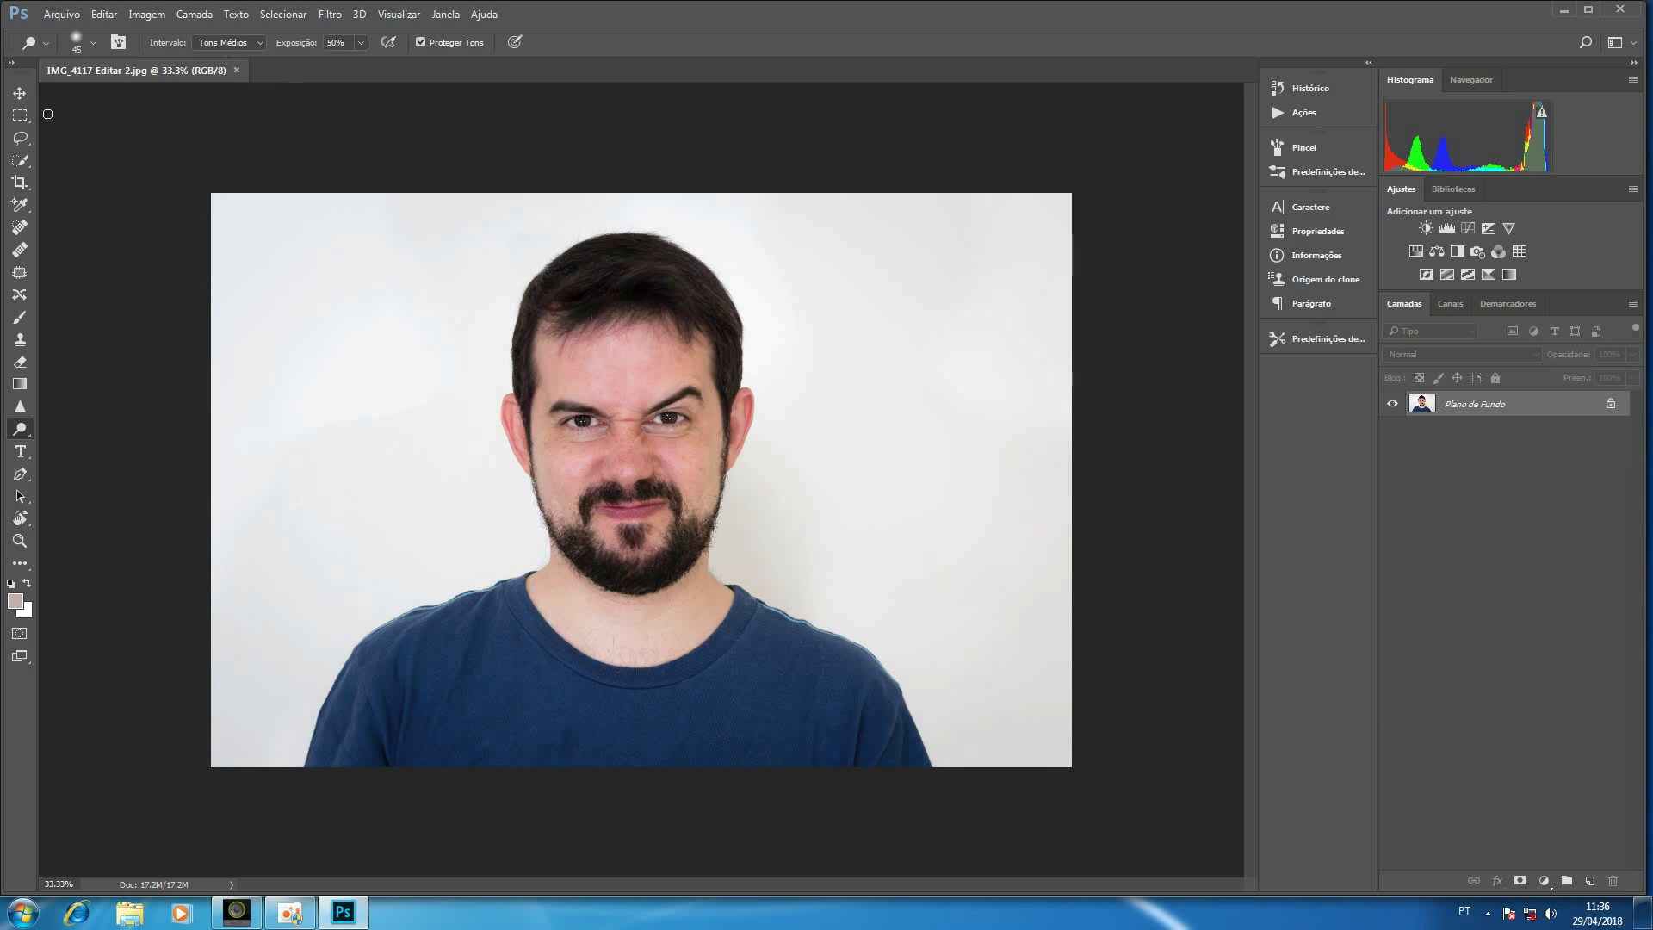
pyautogui.click(27, 161)
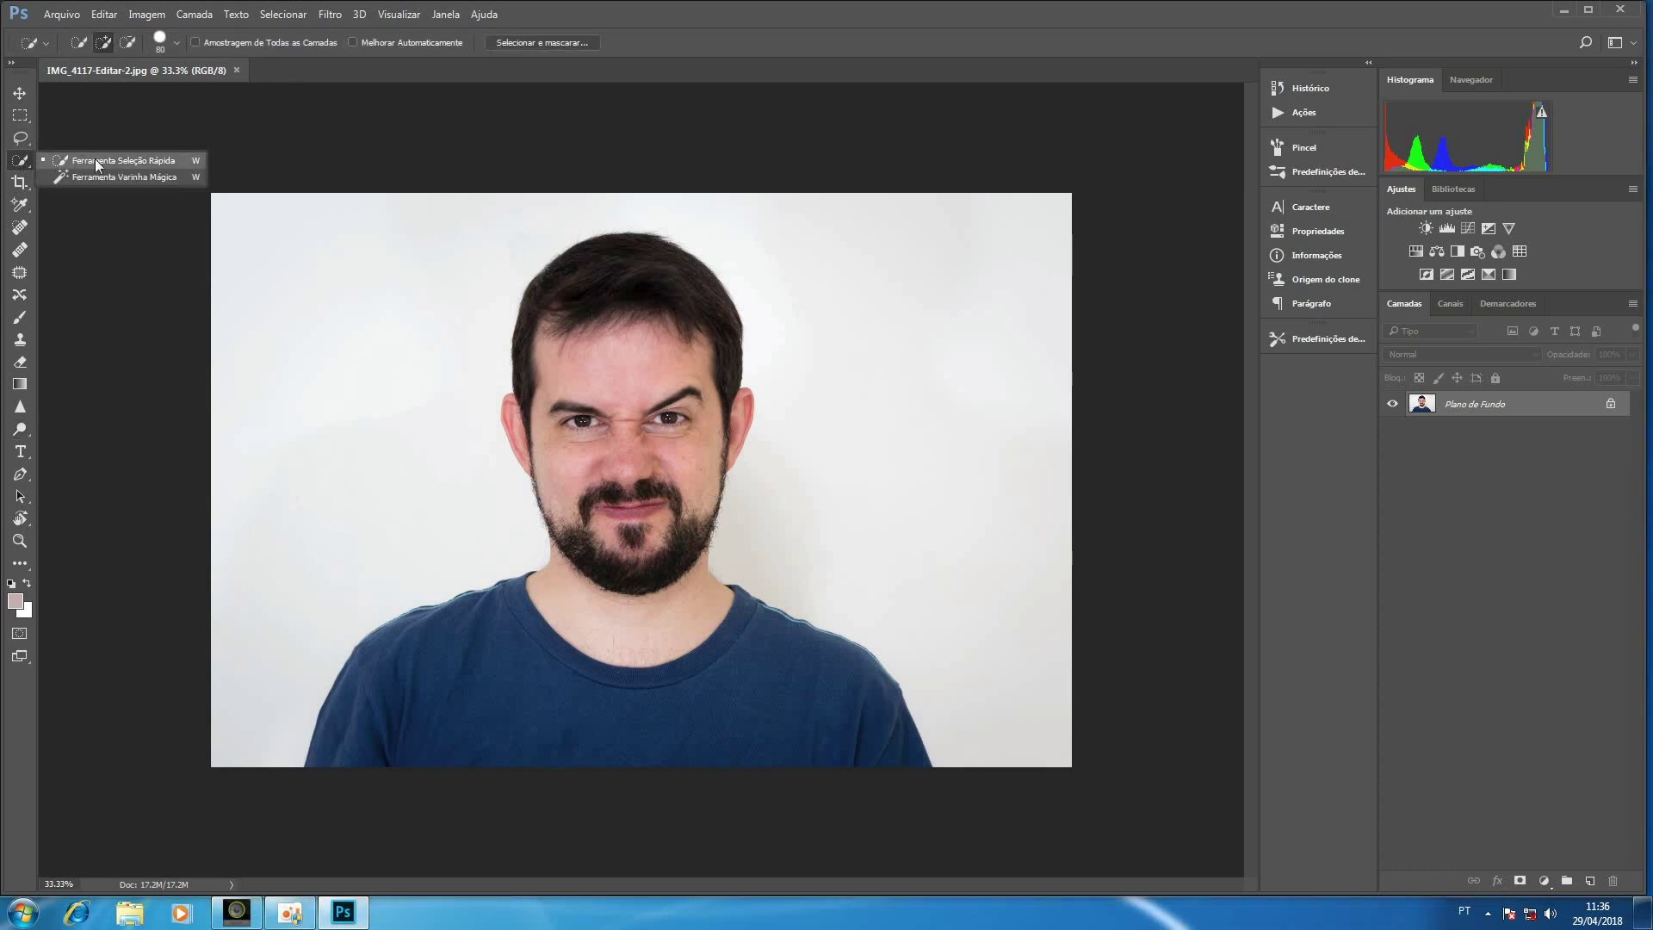
# Step: Quick-select the man's head, neck, shirt and both ears against the white background
pyautogui.click(95, 162)
pyautogui.moveTo(672, 376); pyautogui.dragTo(675, 719)
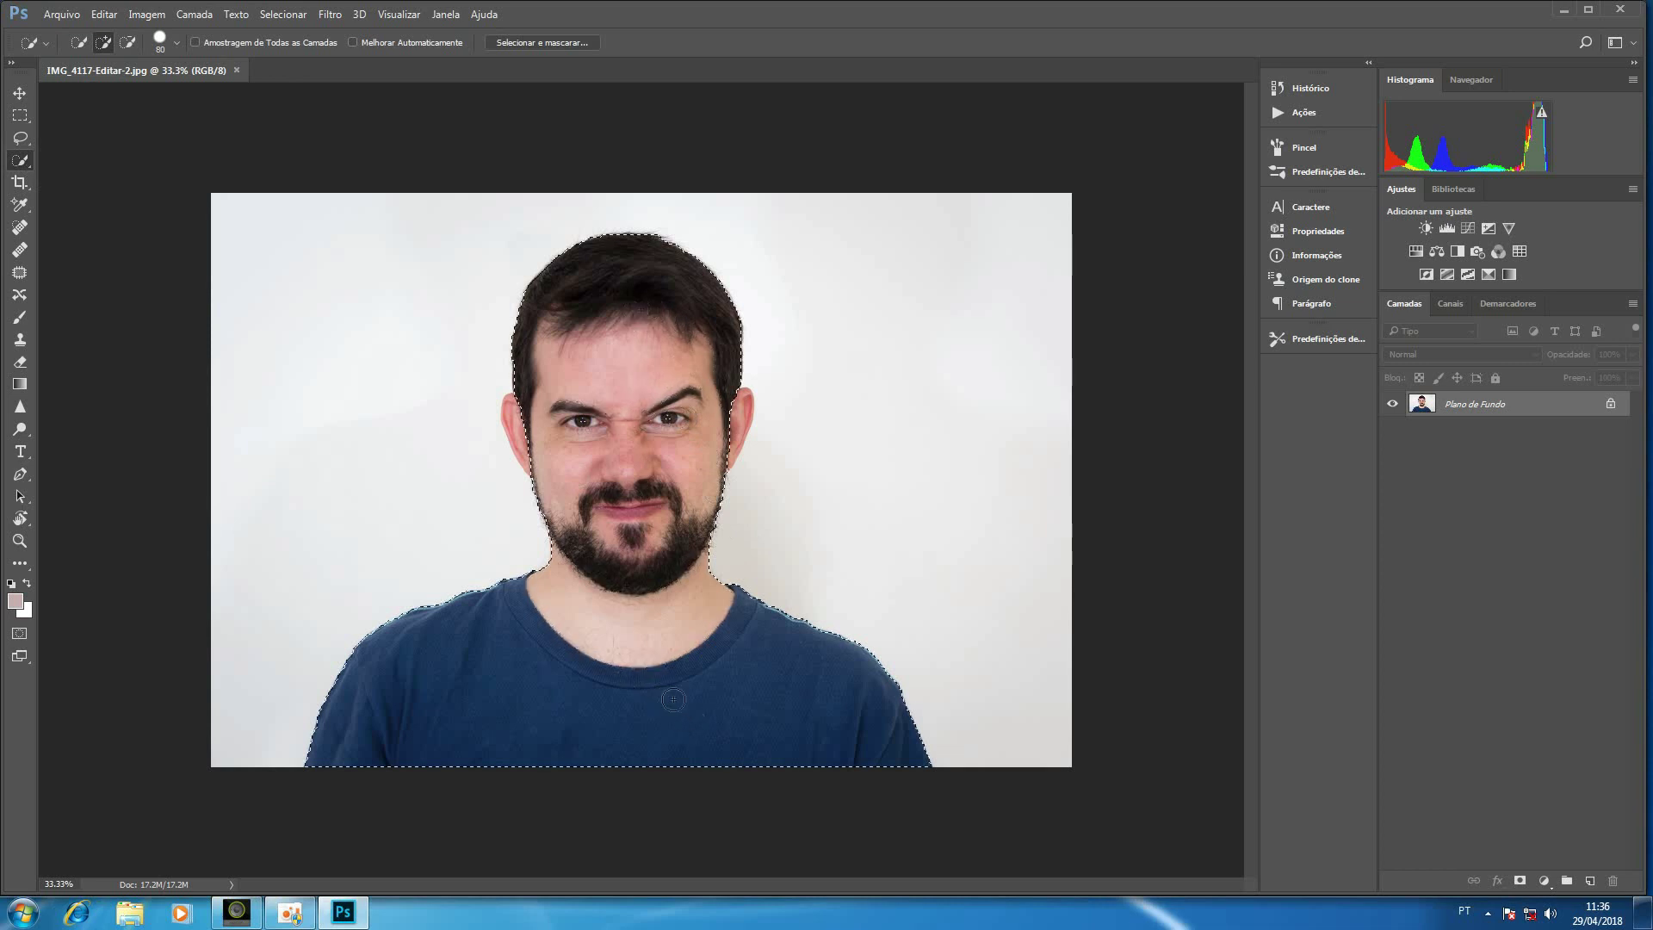
pyautogui.moveTo(693, 426); pyautogui.dragTo(729, 432)
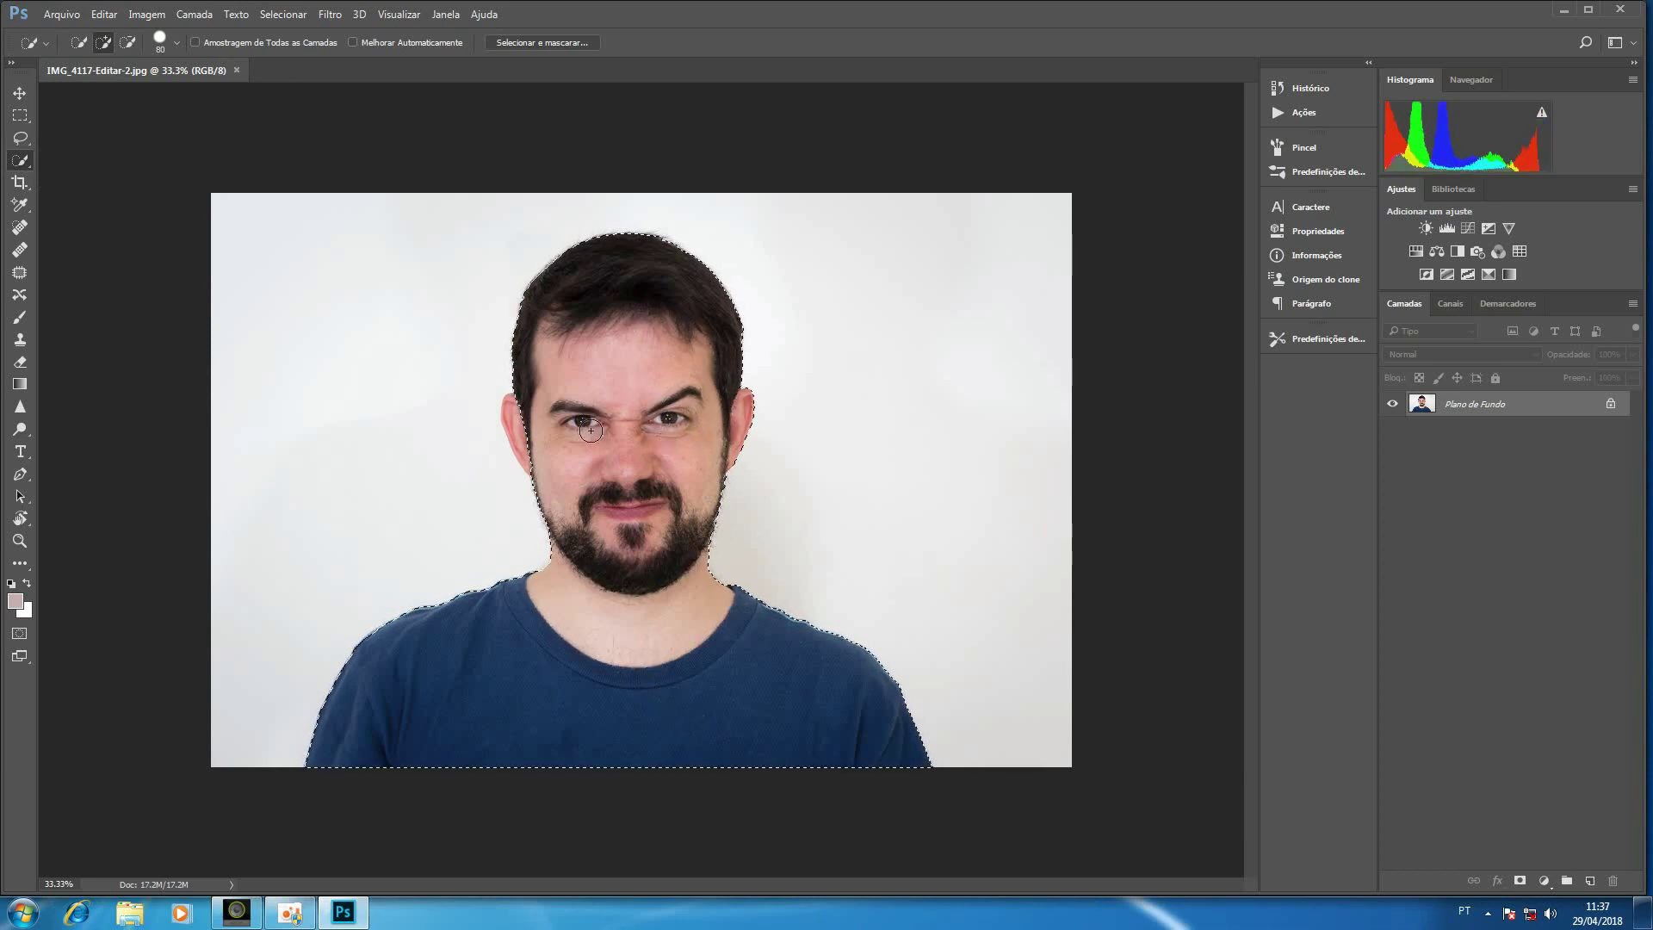
pyautogui.click(543, 436)
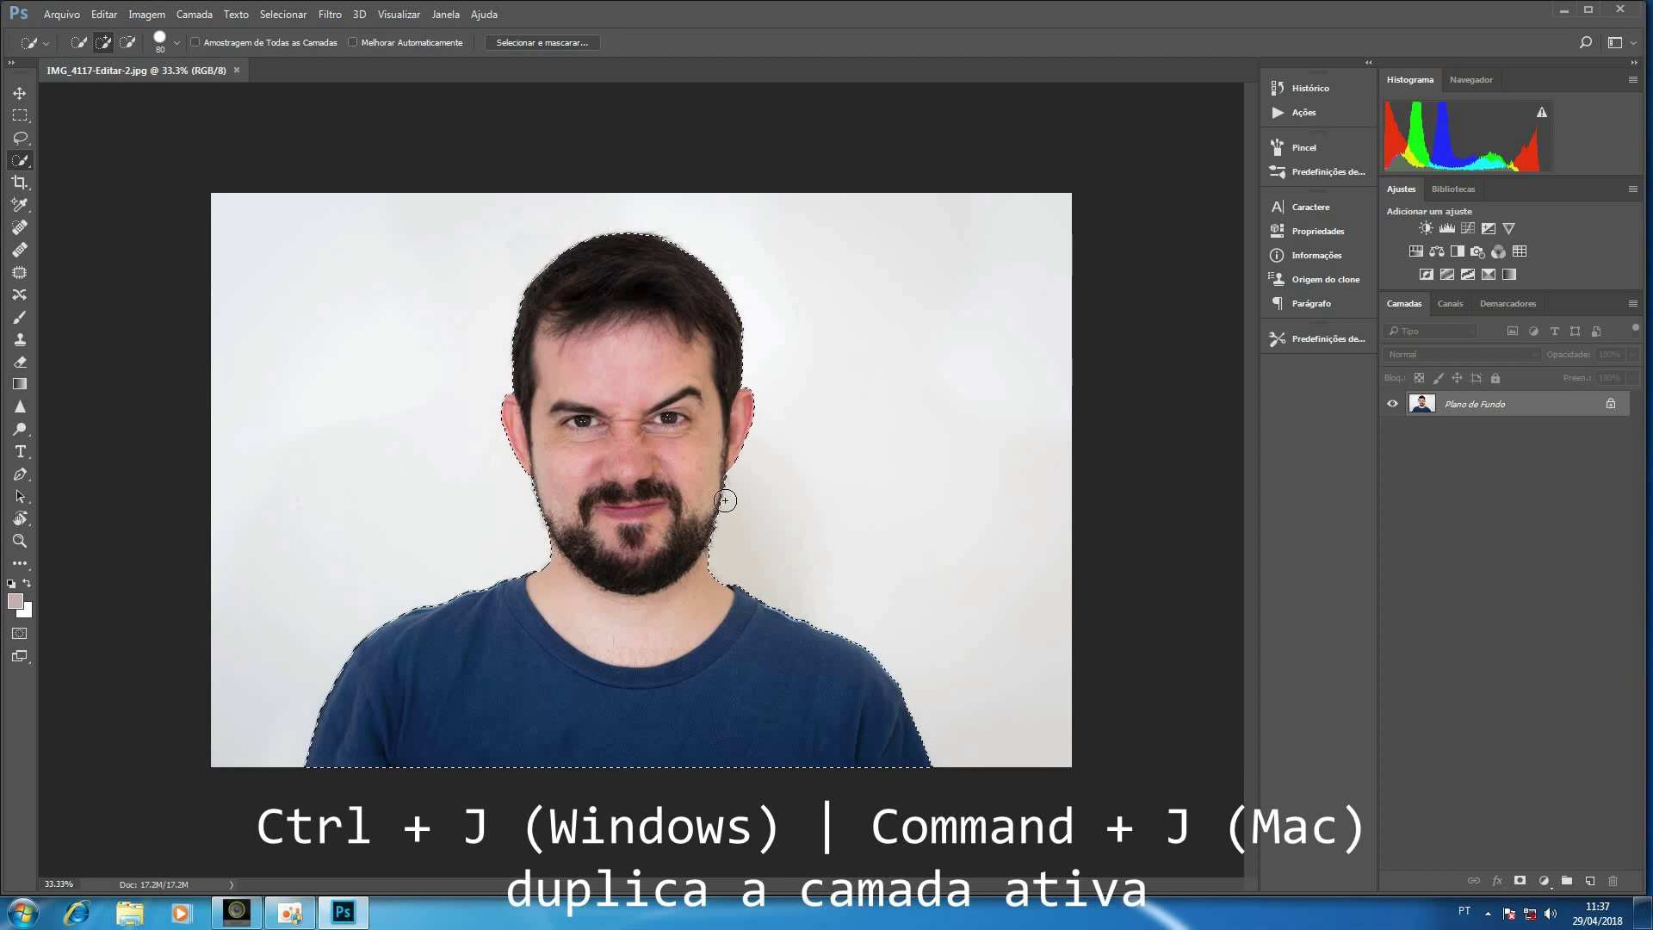
# Step: Copy the man onto two layers named 'Pouco pixel' and 'Muito pixel', hiding Pouco pixel
pyautogui.hotkey('ctrl', 'j')
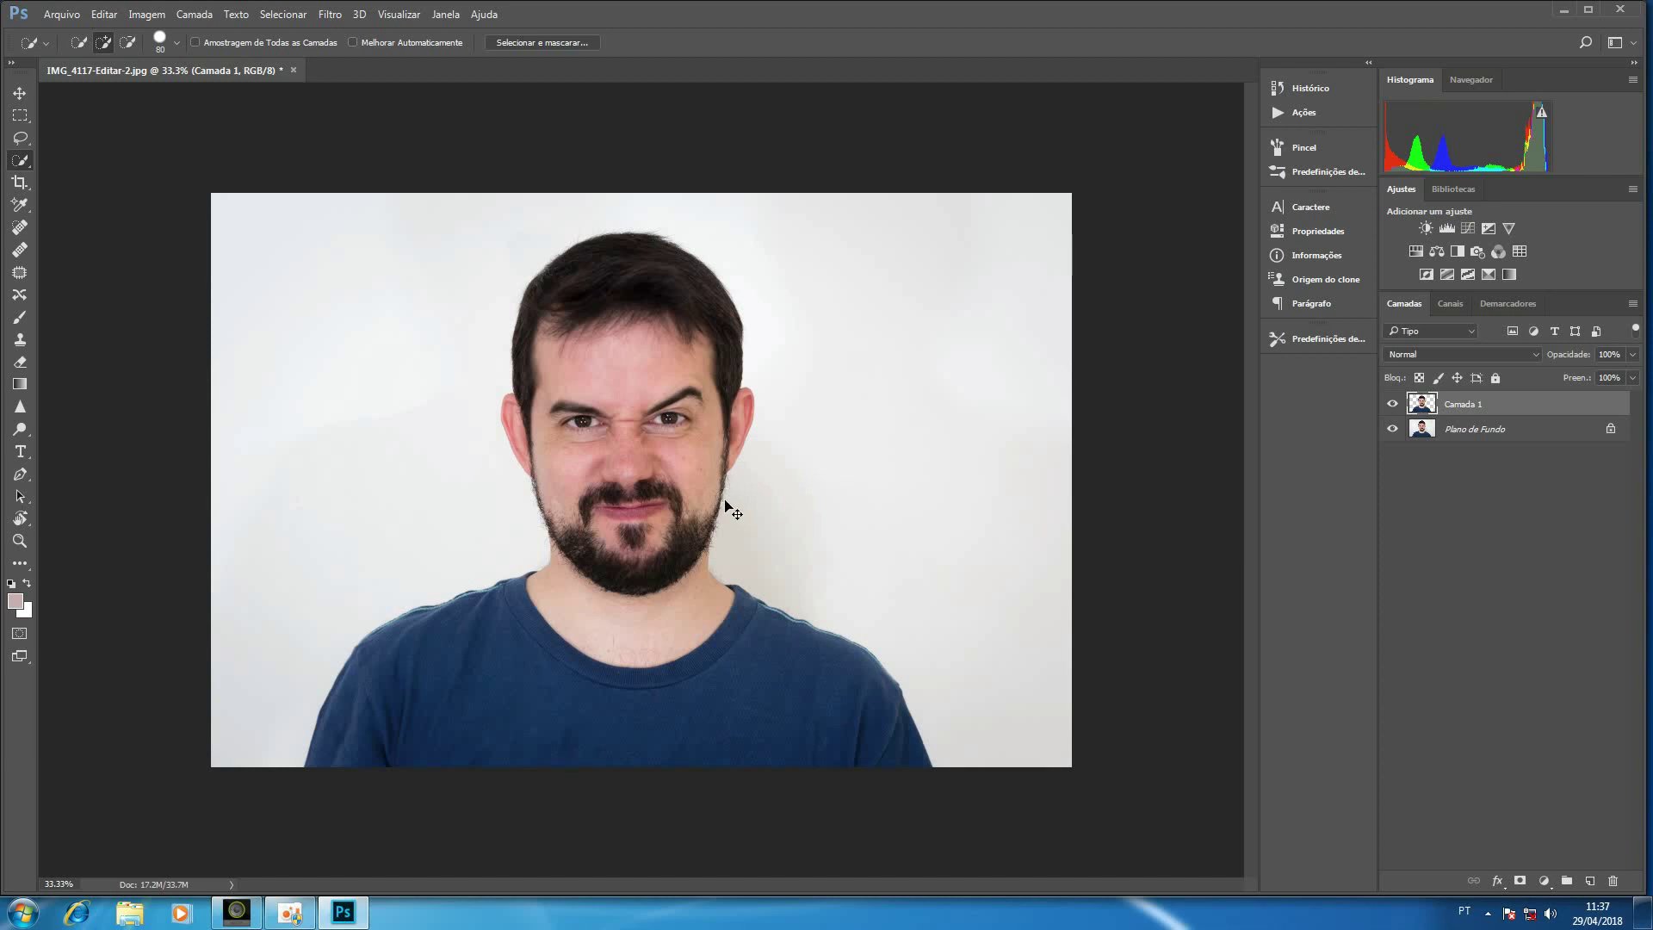
pyautogui.hotkey('ctrl', 'j')
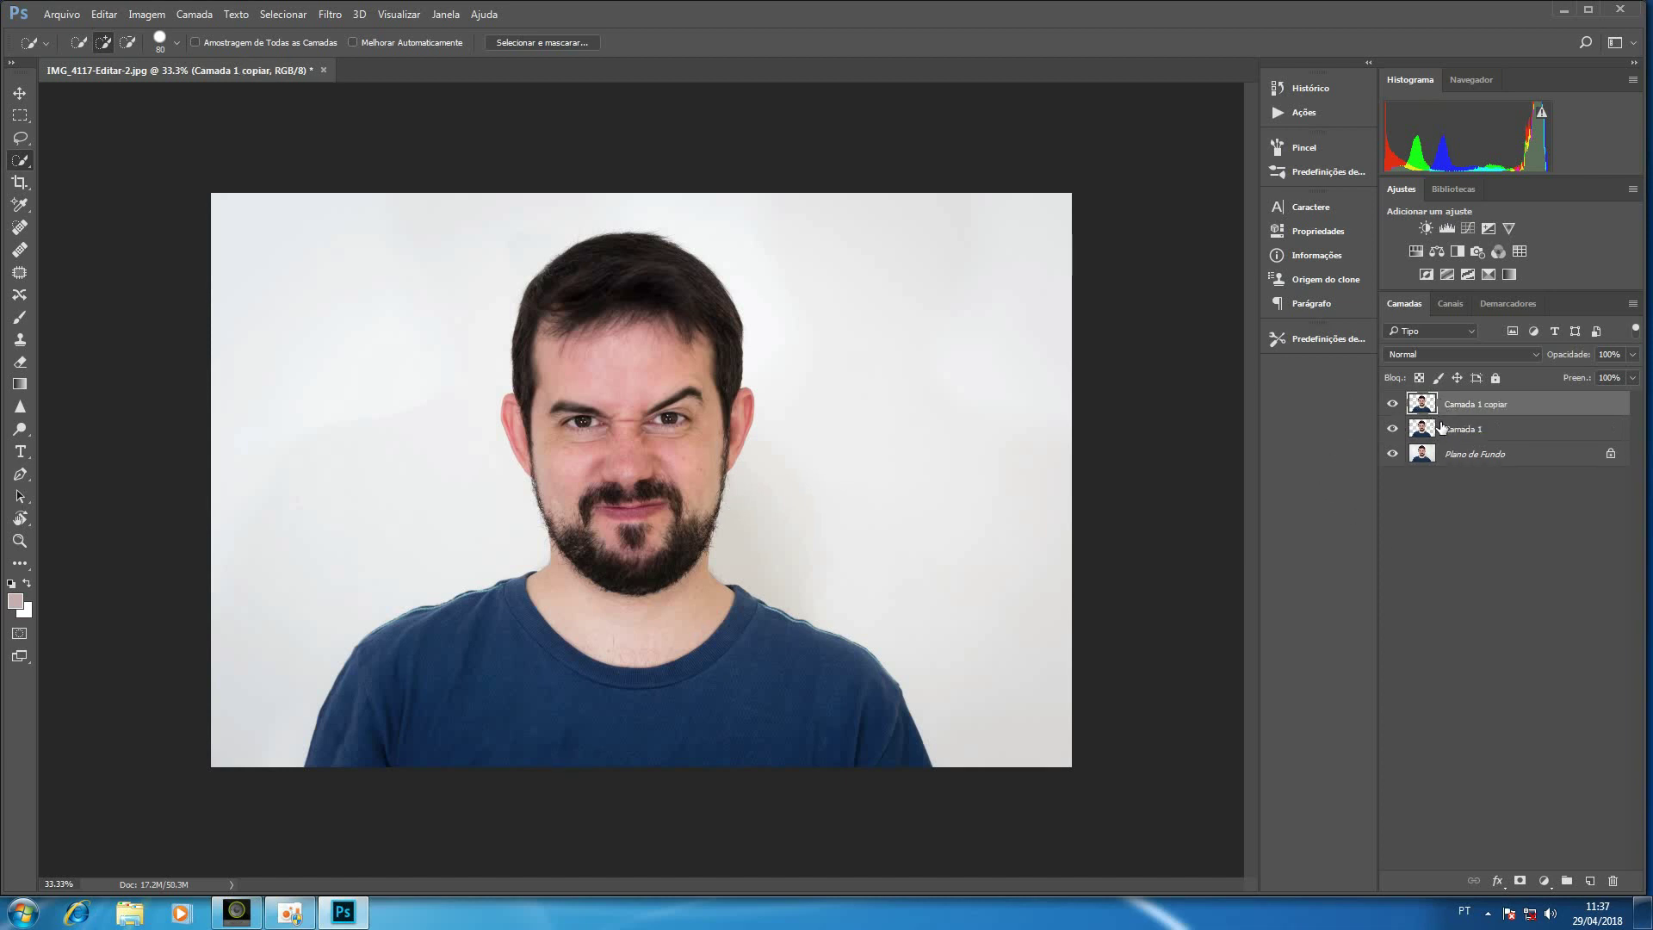
pyautogui.doubleClick(1490, 407)
pyautogui.write('Pouco pixel')
pyautogui.press('Tab')
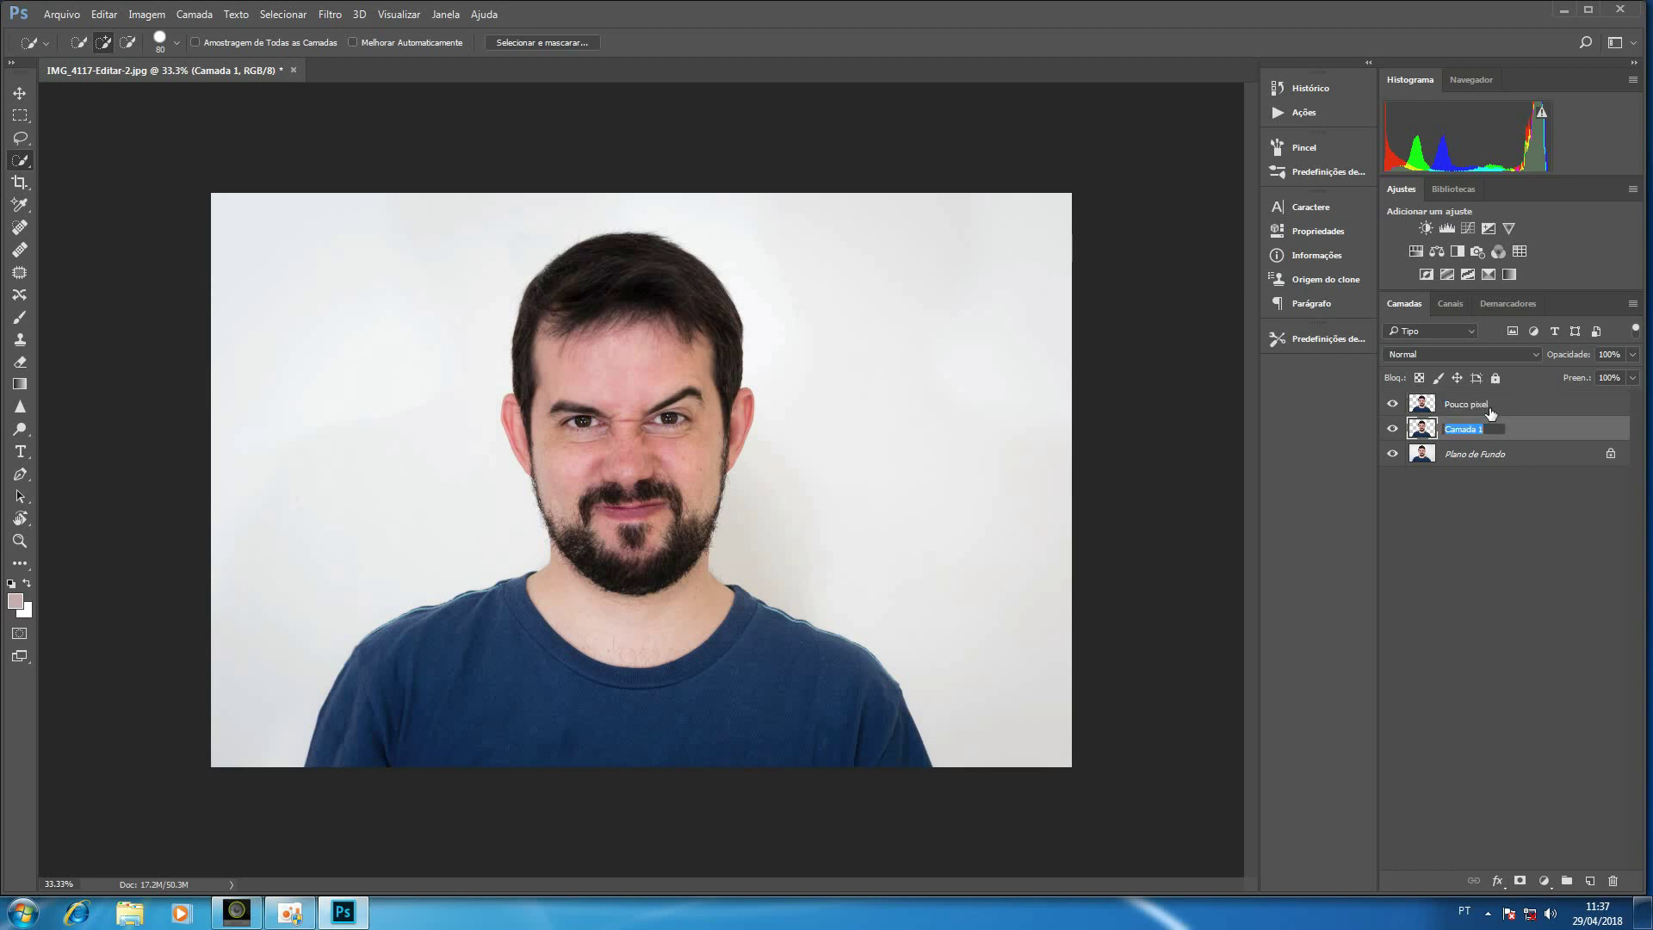
pyautogui.write('Muito pi')
pyautogui.write('xel')
pyautogui.press('Return')
pyautogui.click(1393, 404)
# Step: Convert the Muito pixel layer into a smart object from its layer menu
pyautogui.rightClick(1503, 431)
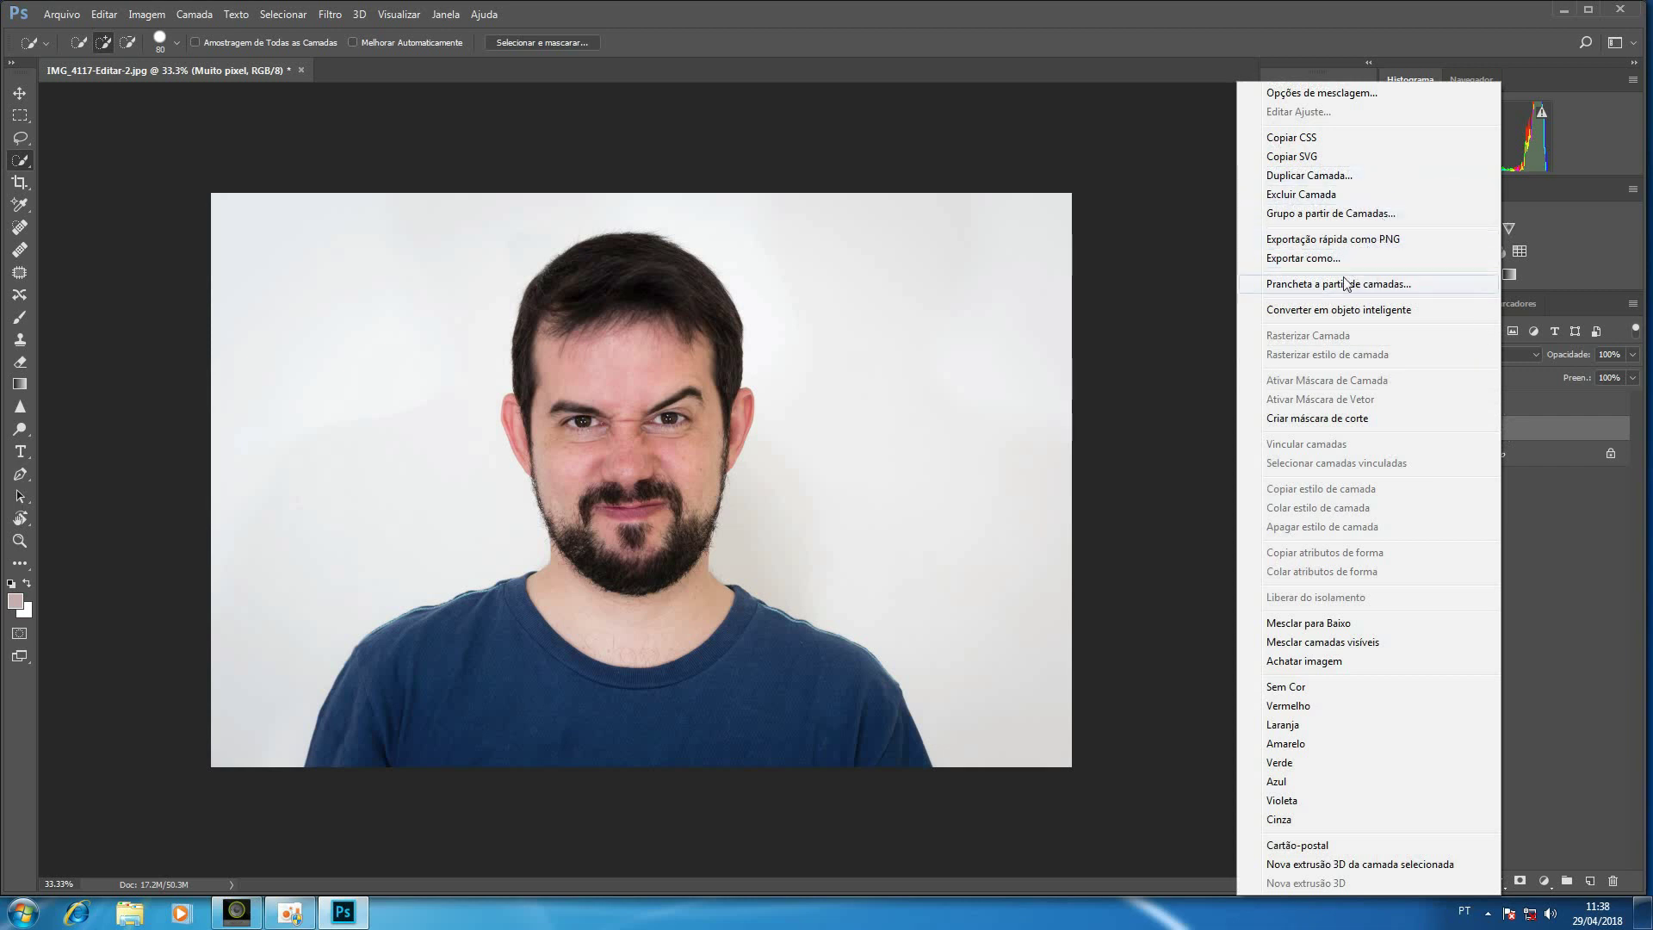
pyautogui.click(1340, 310)
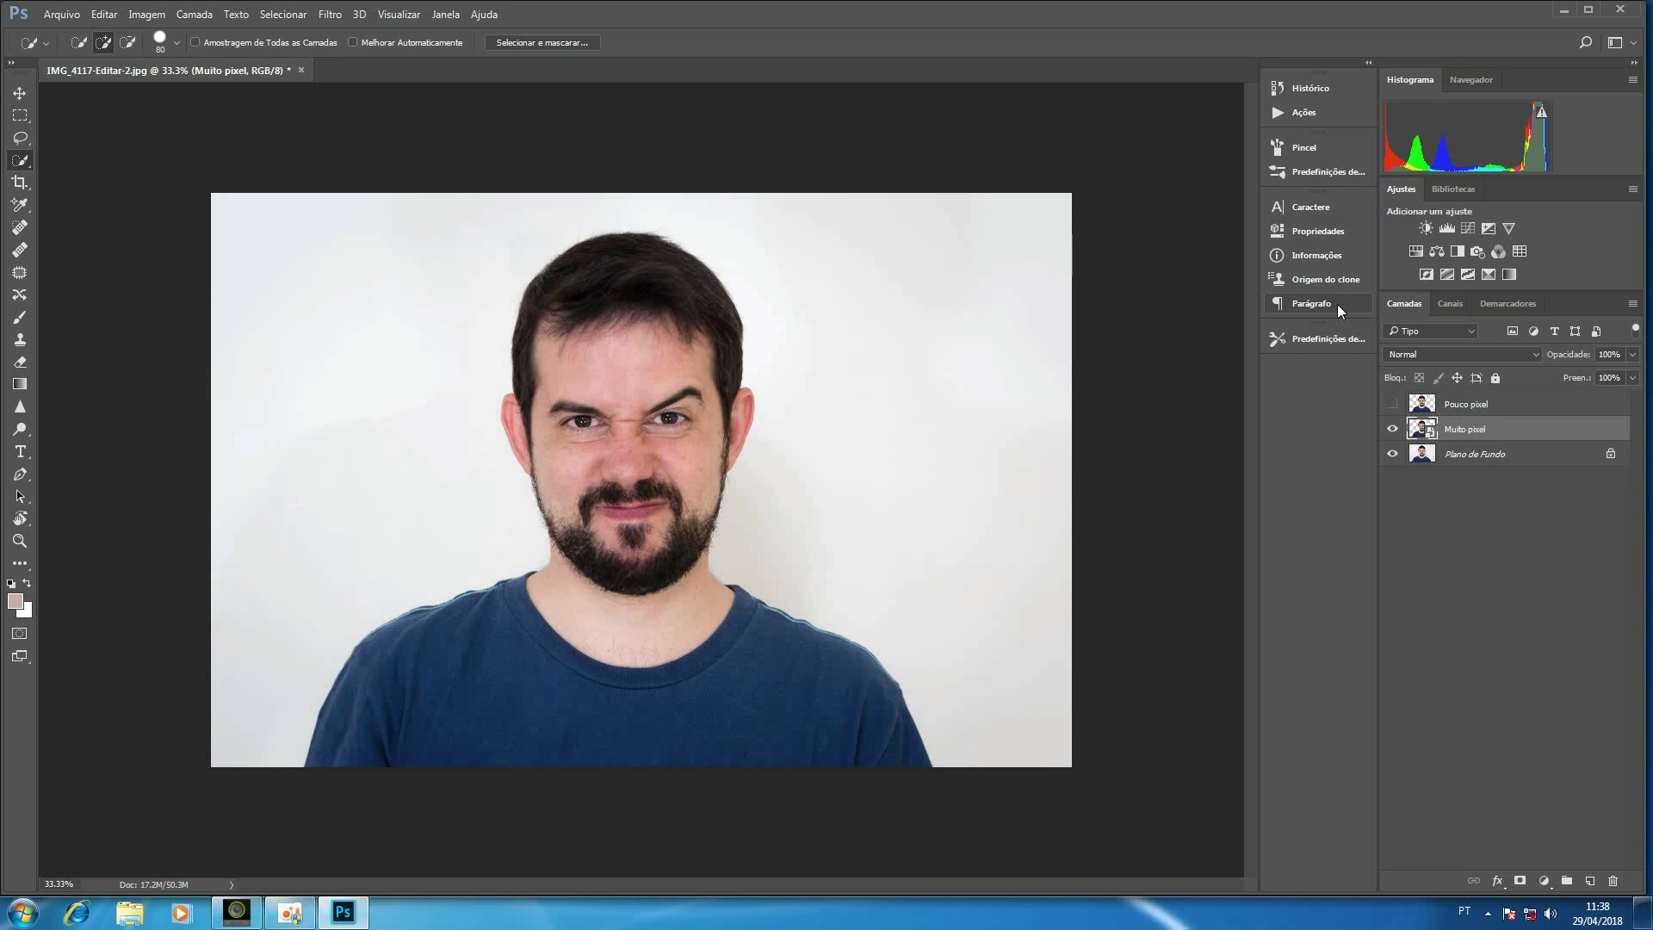
# Step: Apply a Mosaico smart filter to Muito pixel with a 36-square cell size
pyautogui.click(341, 19)
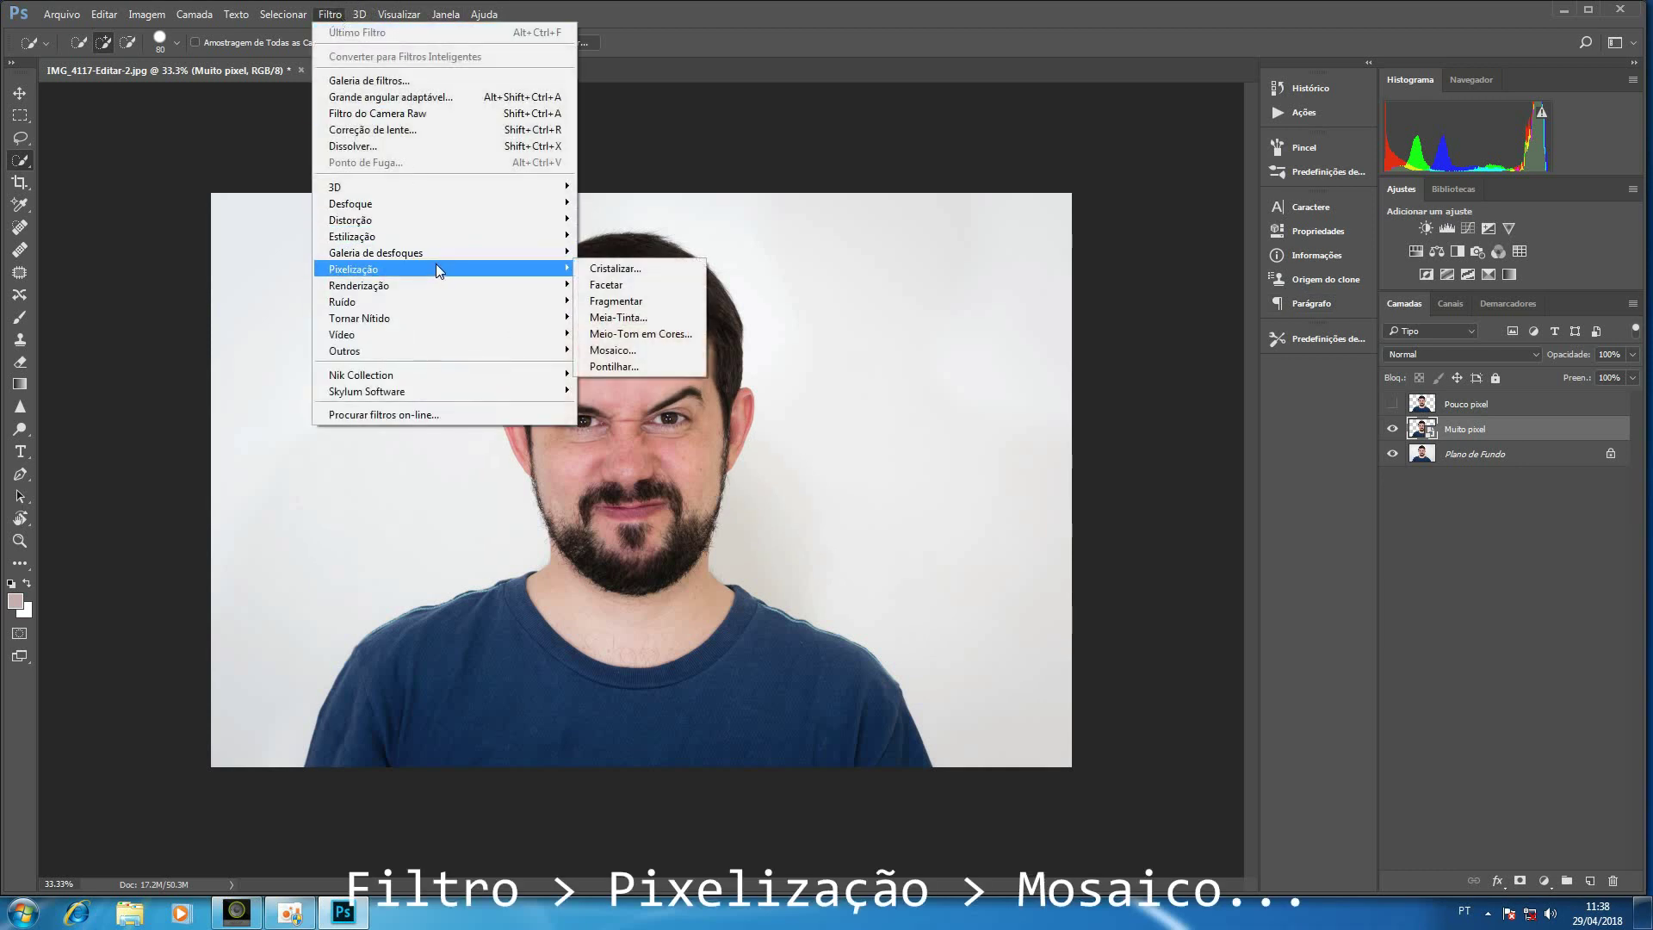
pyautogui.click(607, 353)
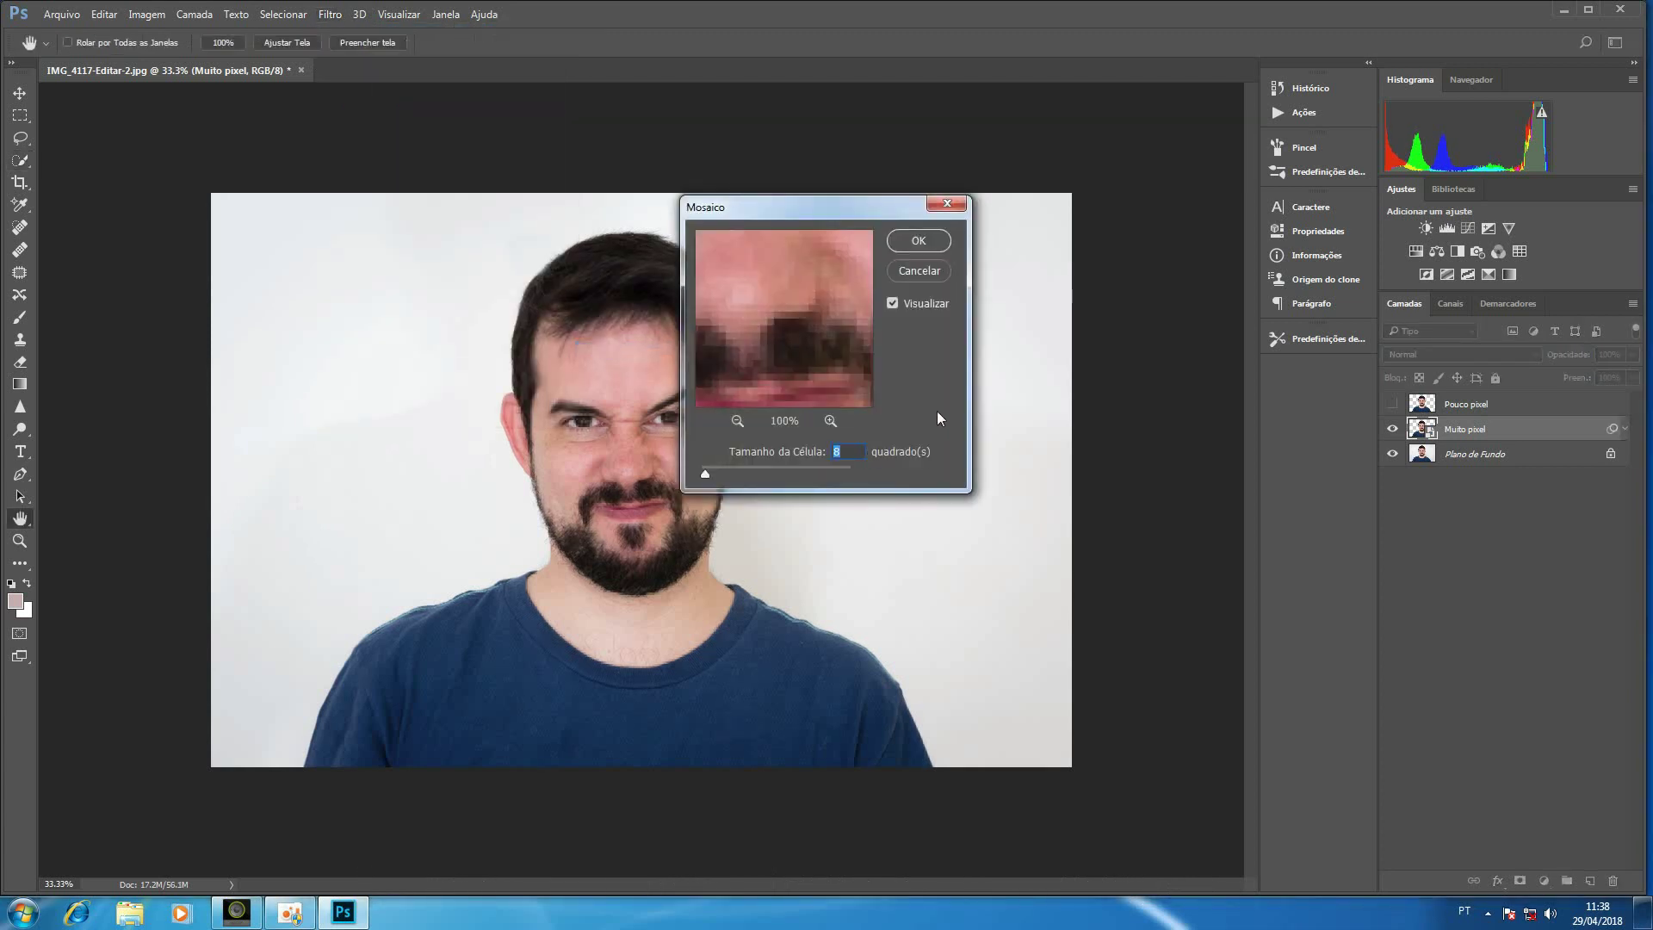
pyautogui.write('19')
pyautogui.press('Up')
pyautogui.press('Up')
pyautogui.press('Up')
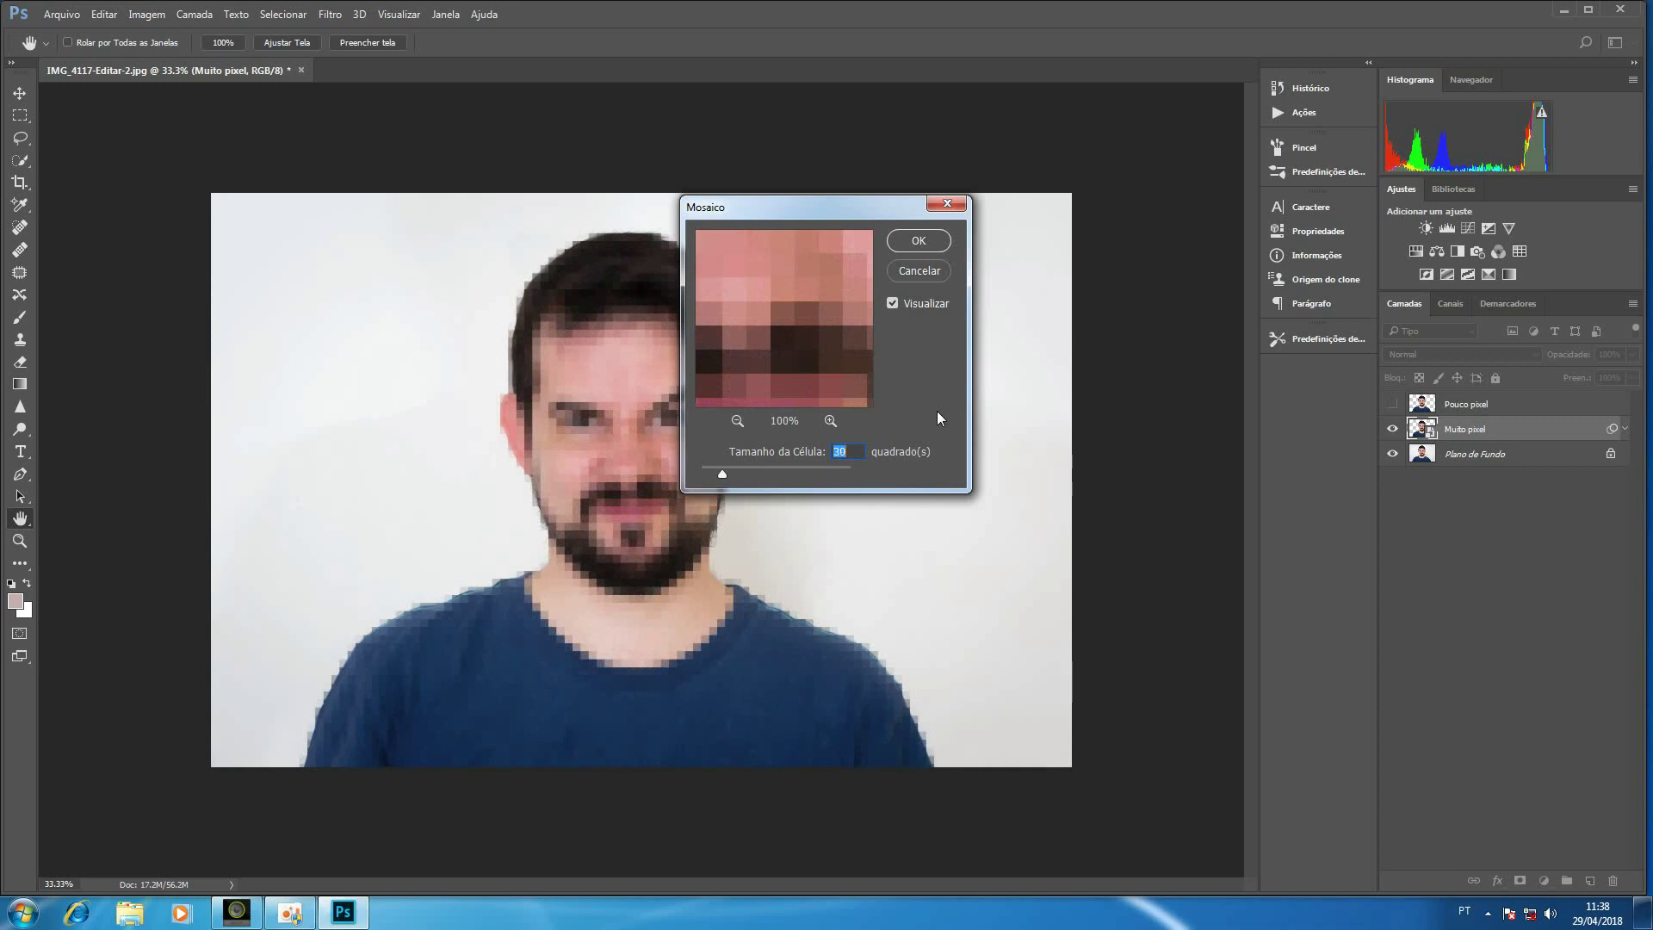
pyautogui.press('Up')
pyautogui.press('Up')
pyautogui.press('Up')
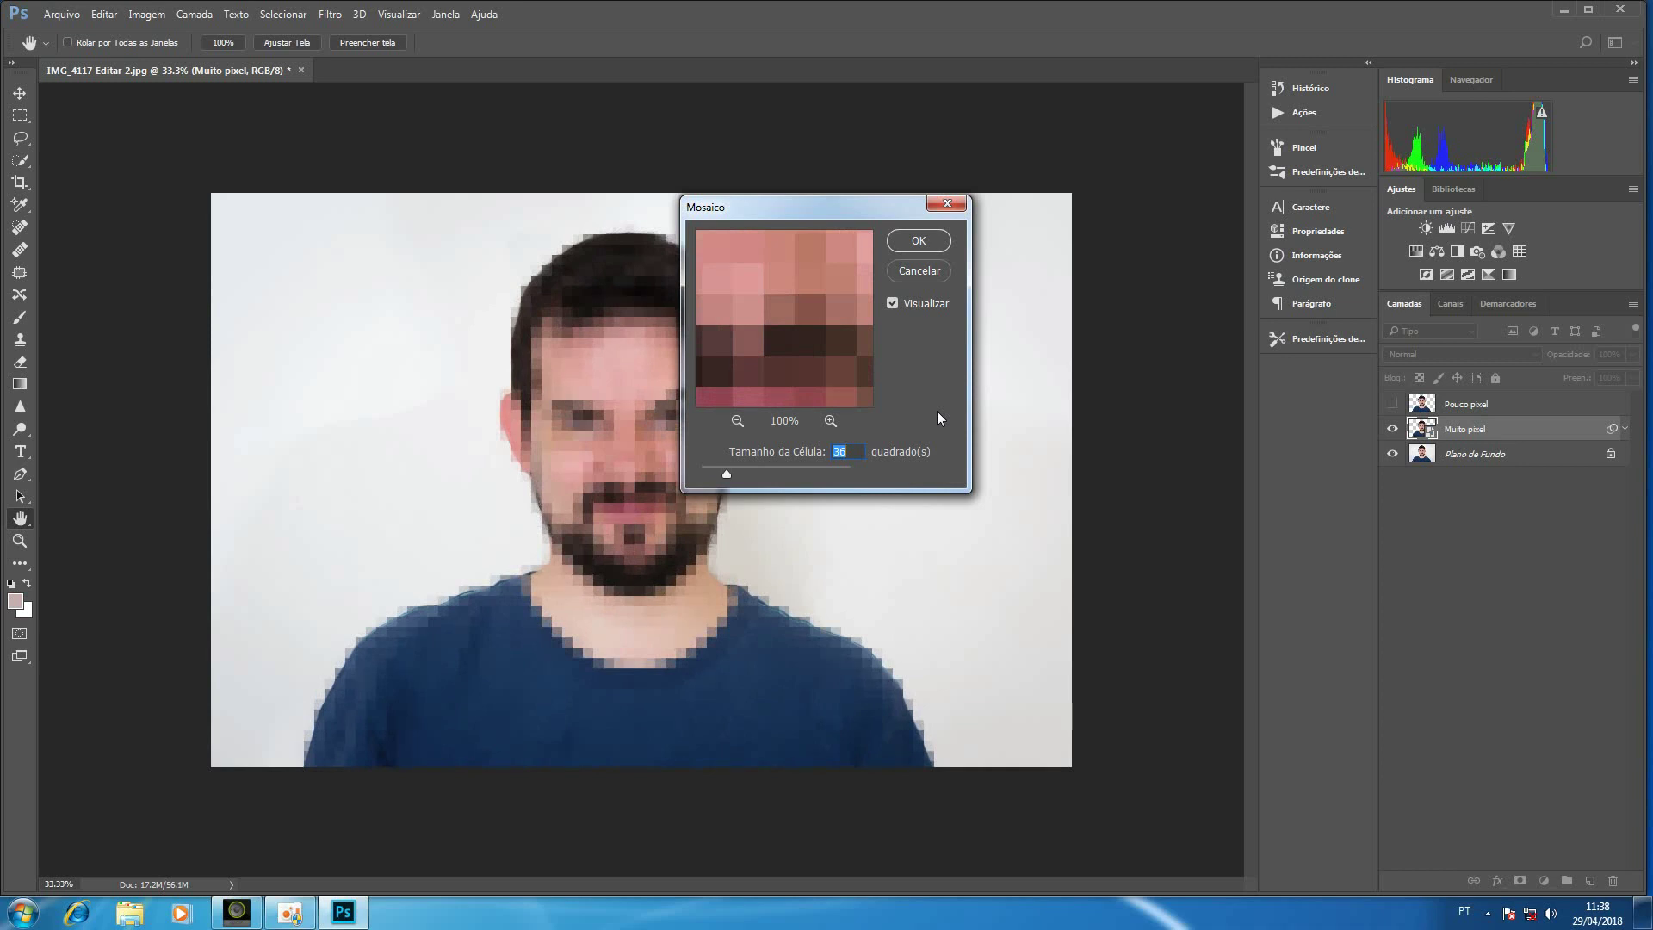
pyautogui.press('Return')
pyautogui.press('w')
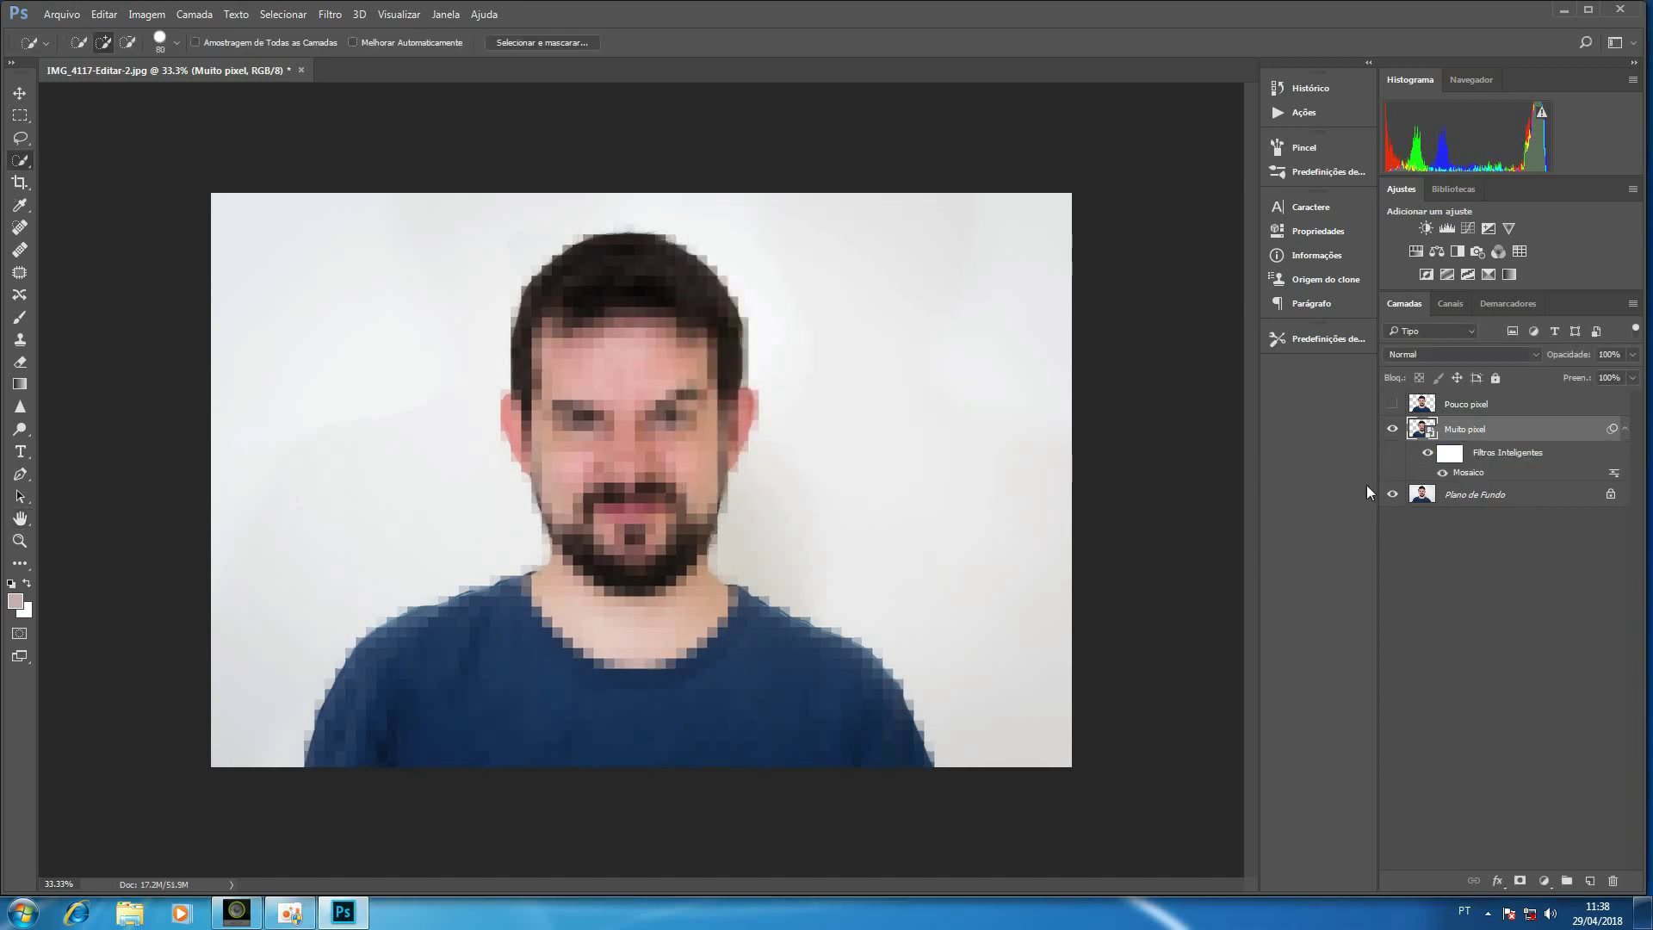
# Step: Add a 2 px black outside stroke around the pixelated figure on Muito pixel
pyautogui.doubleClick(1553, 433)
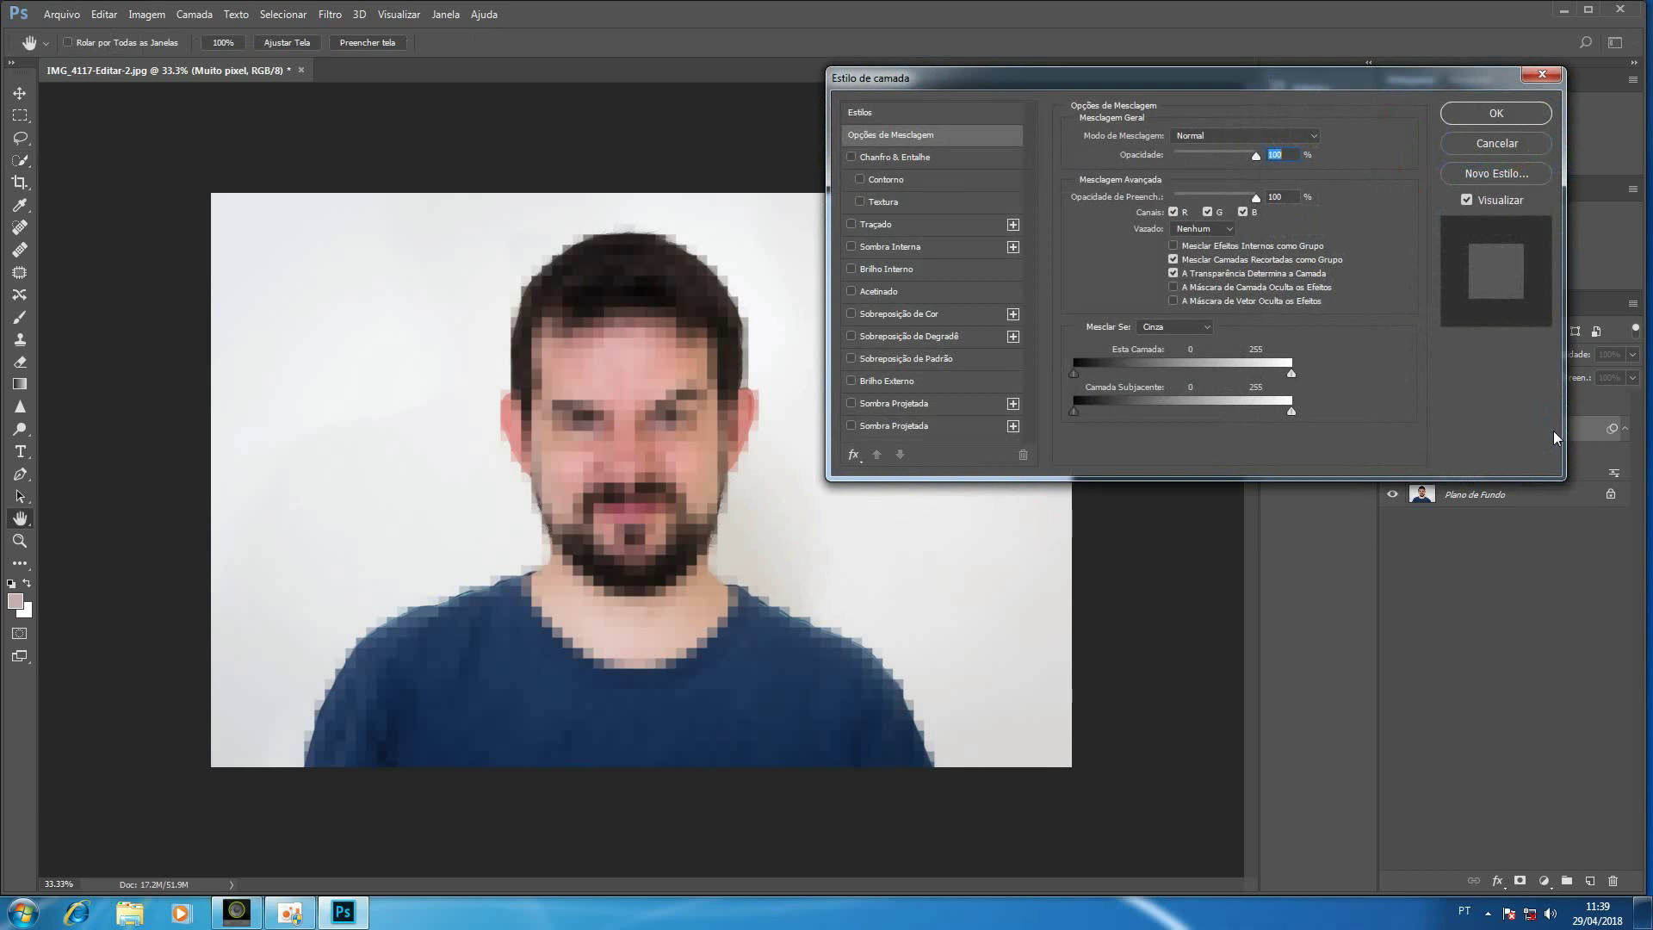
pyautogui.click(851, 224)
pyautogui.click(919, 227)
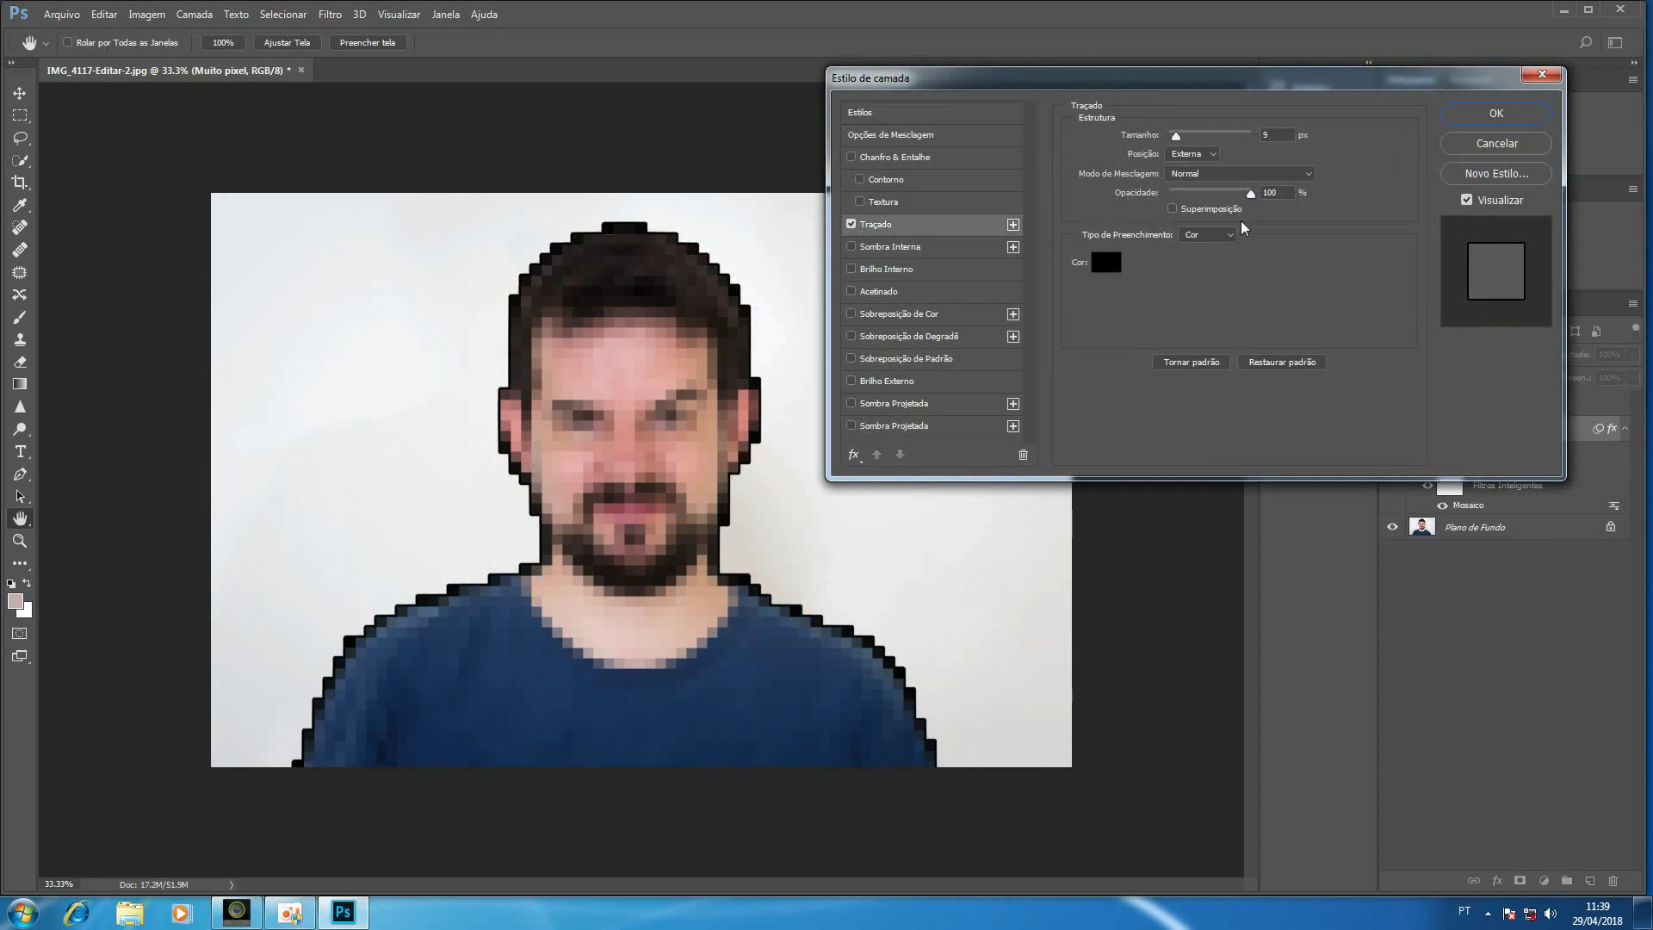
pyautogui.moveTo(1276, 136); pyautogui.dragTo(1254, 136)
pyautogui.press('Down')
pyautogui.press('Down')
pyautogui.press('Down')
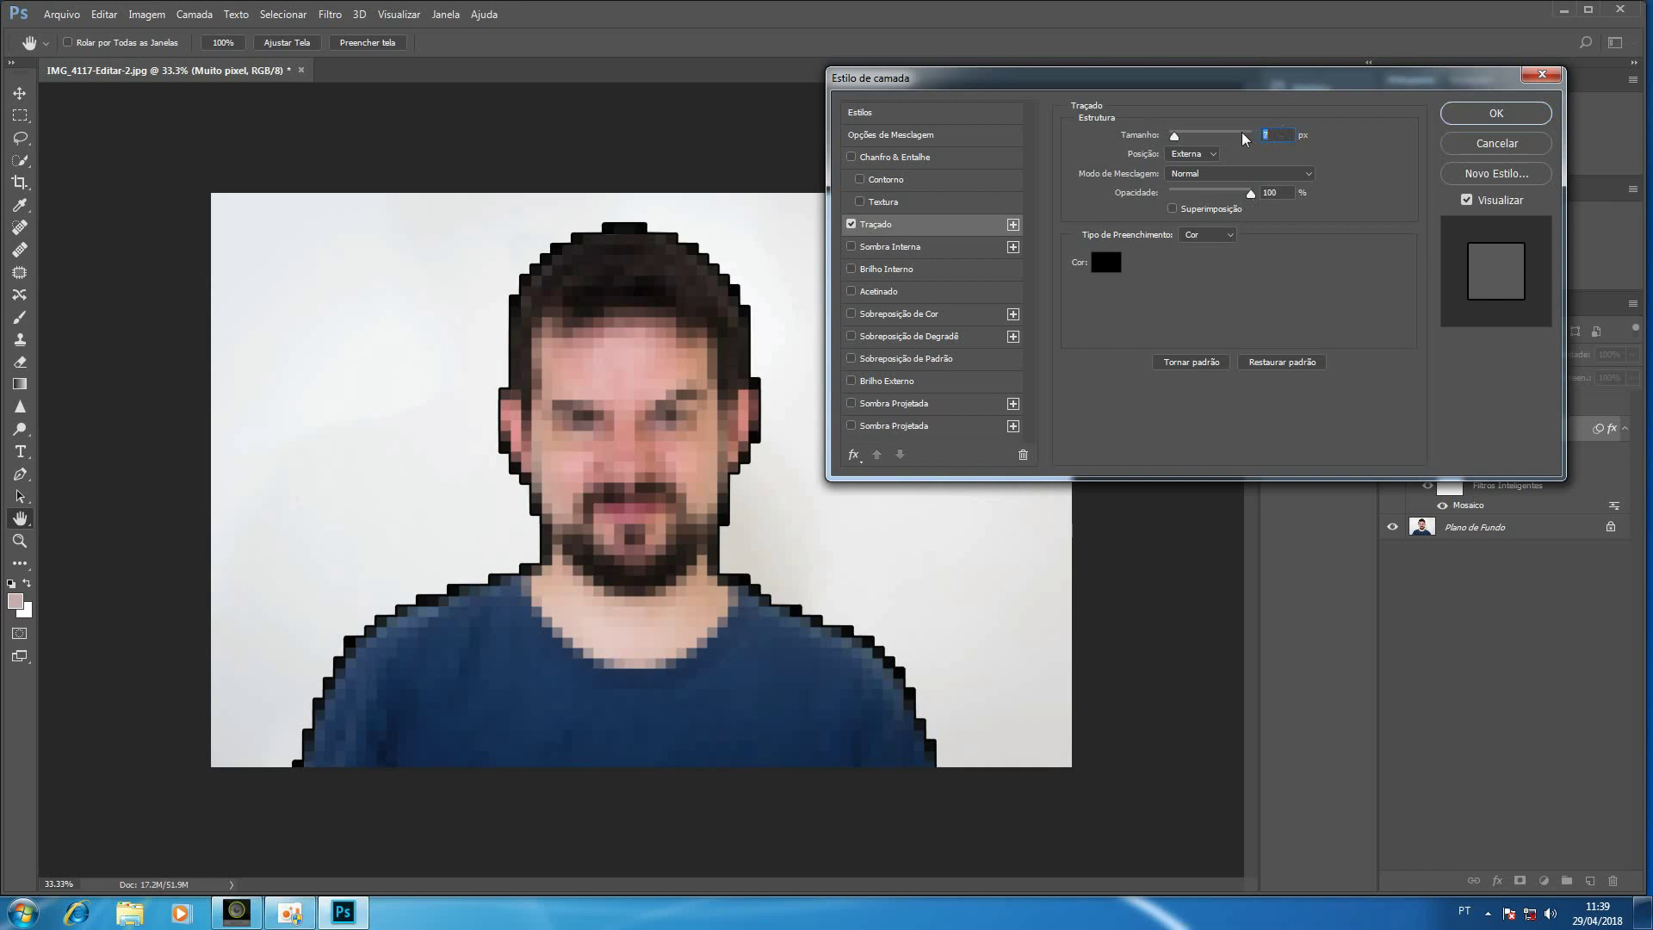
pyautogui.press('Down')
pyautogui.press('Down')
pyautogui.press('Down')
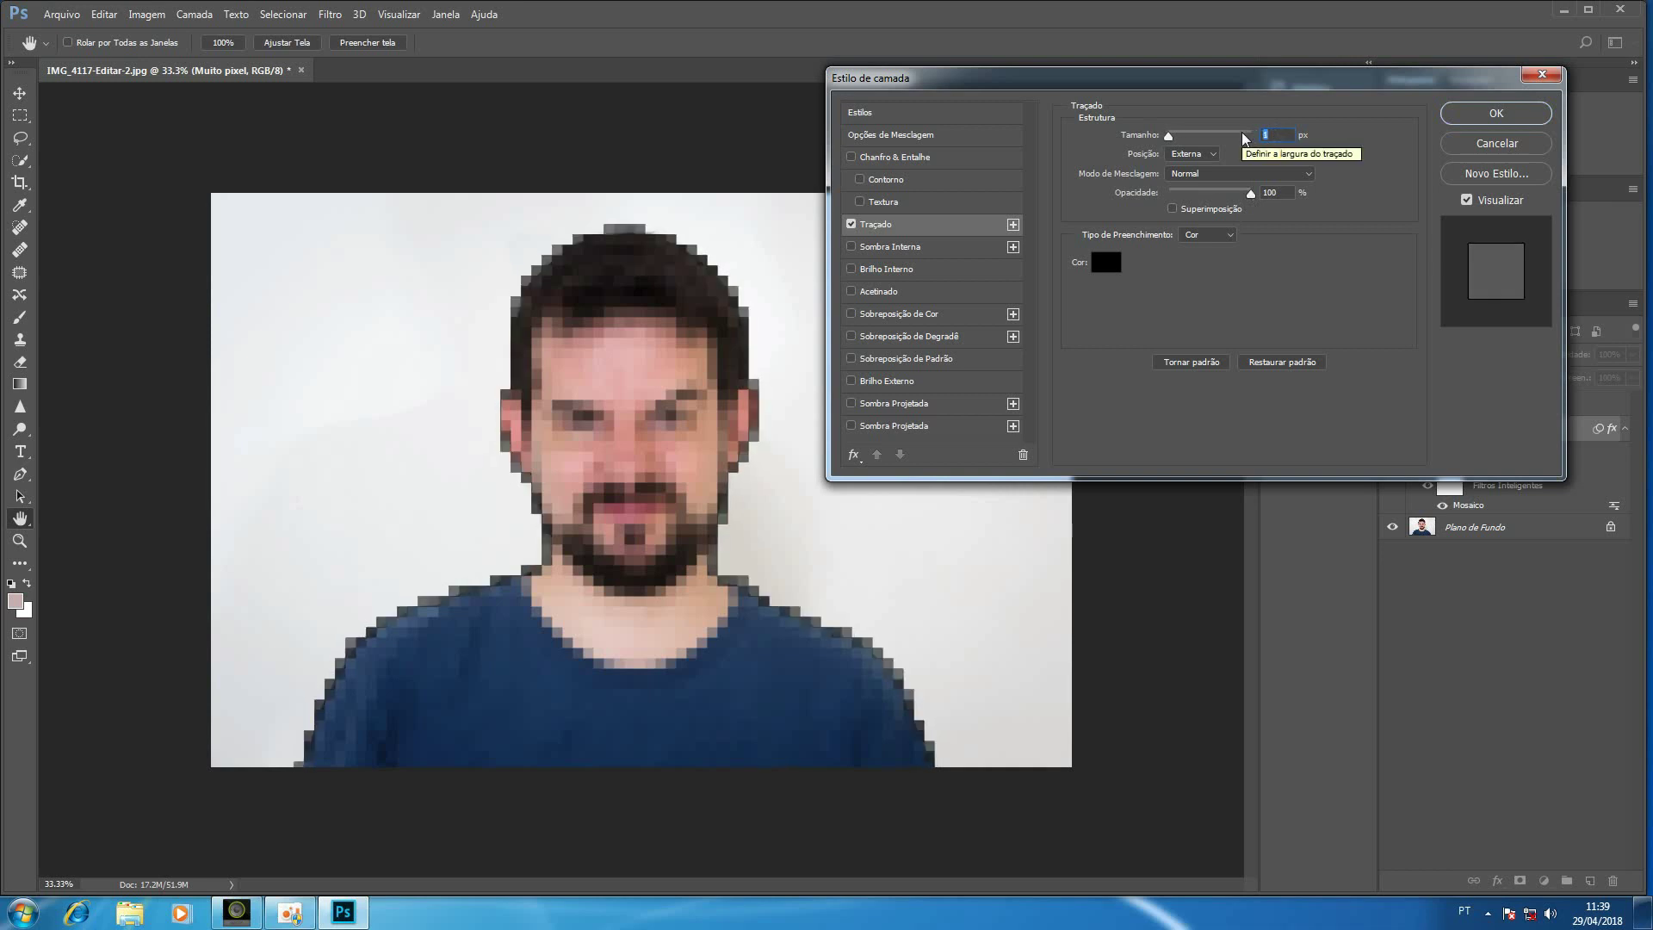
pyautogui.press('Up')
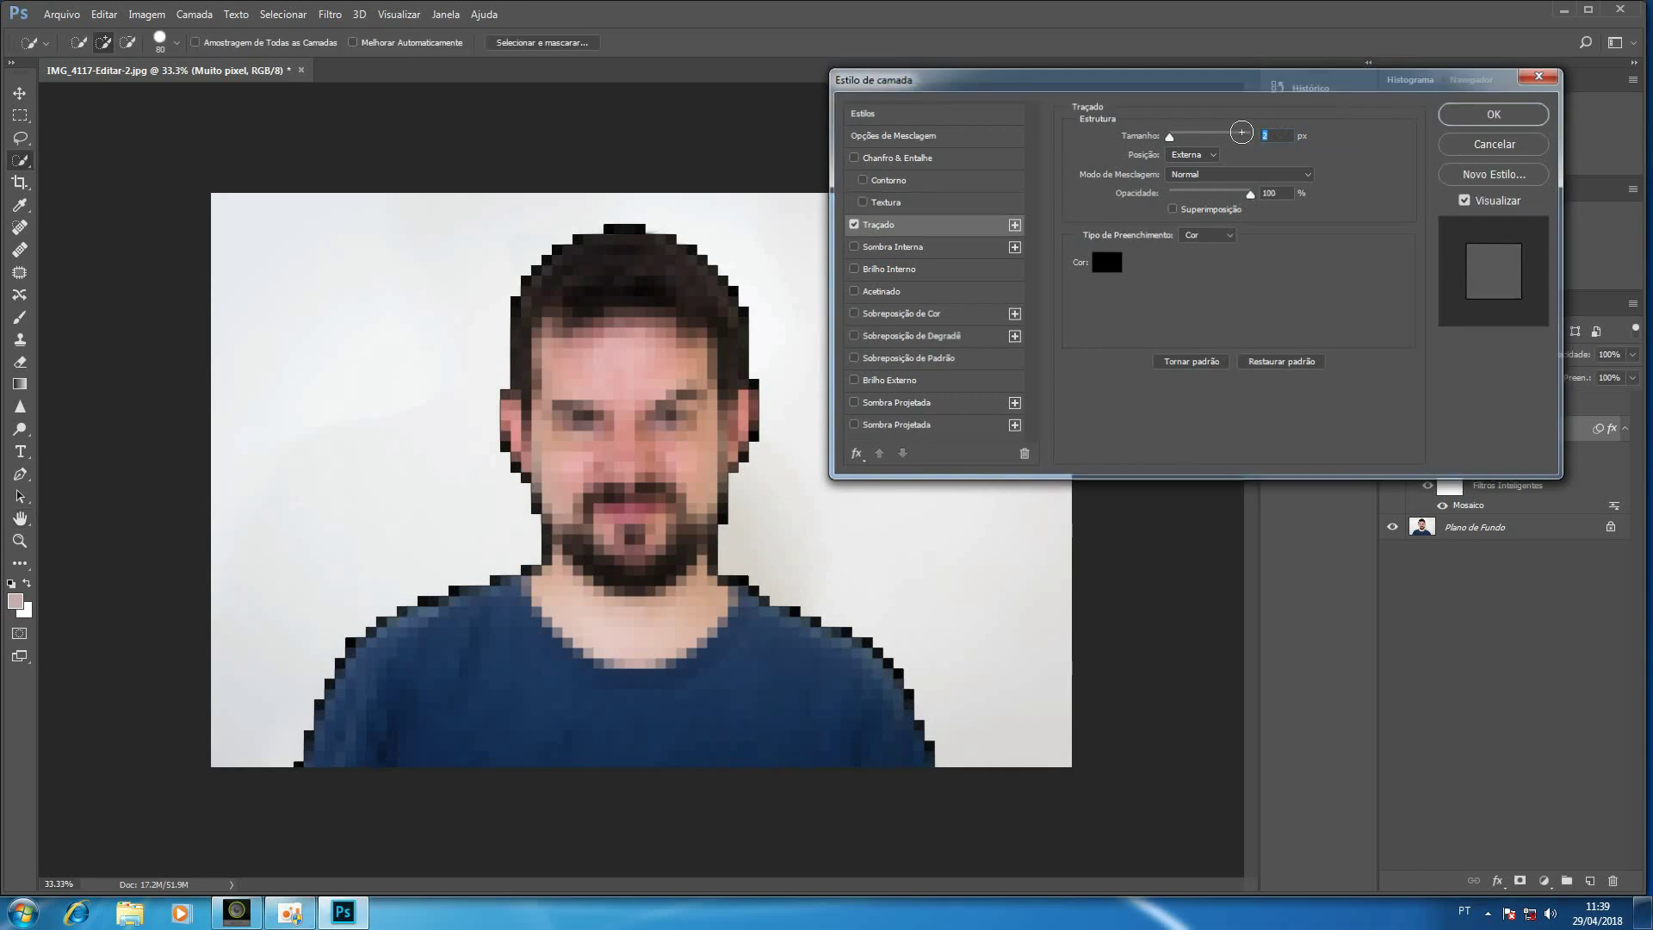
pyautogui.press('Return')
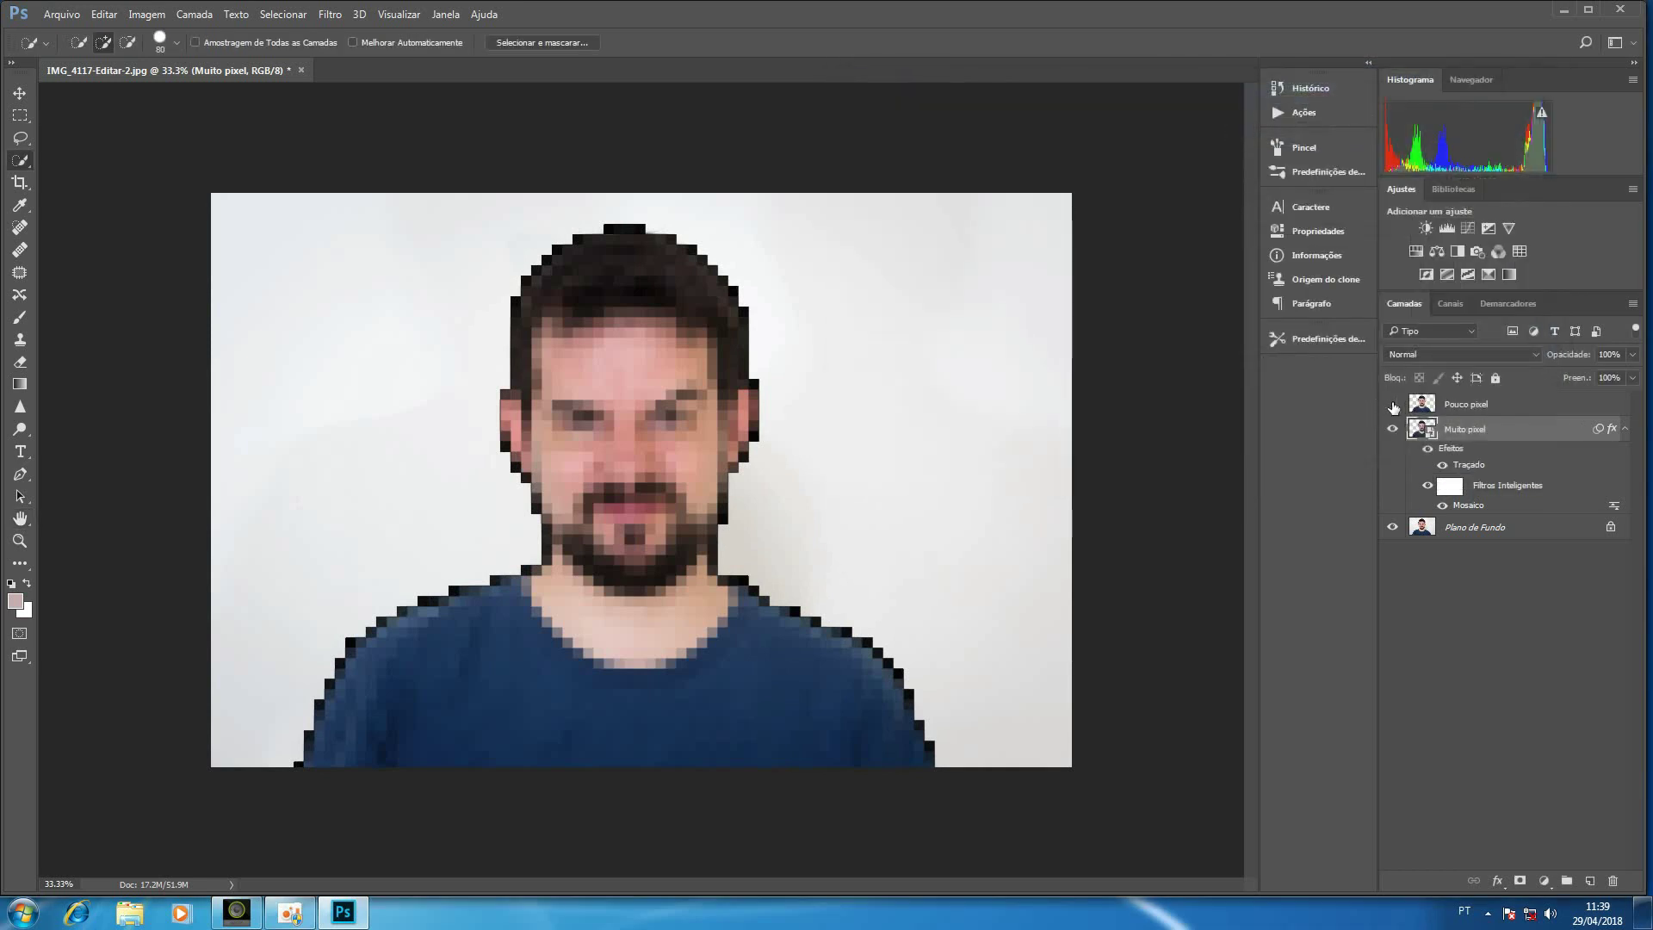
# Step: Show and select Pouco pixel, then apply a Mosaico filter with cell size 19
pyautogui.click(1392, 403)
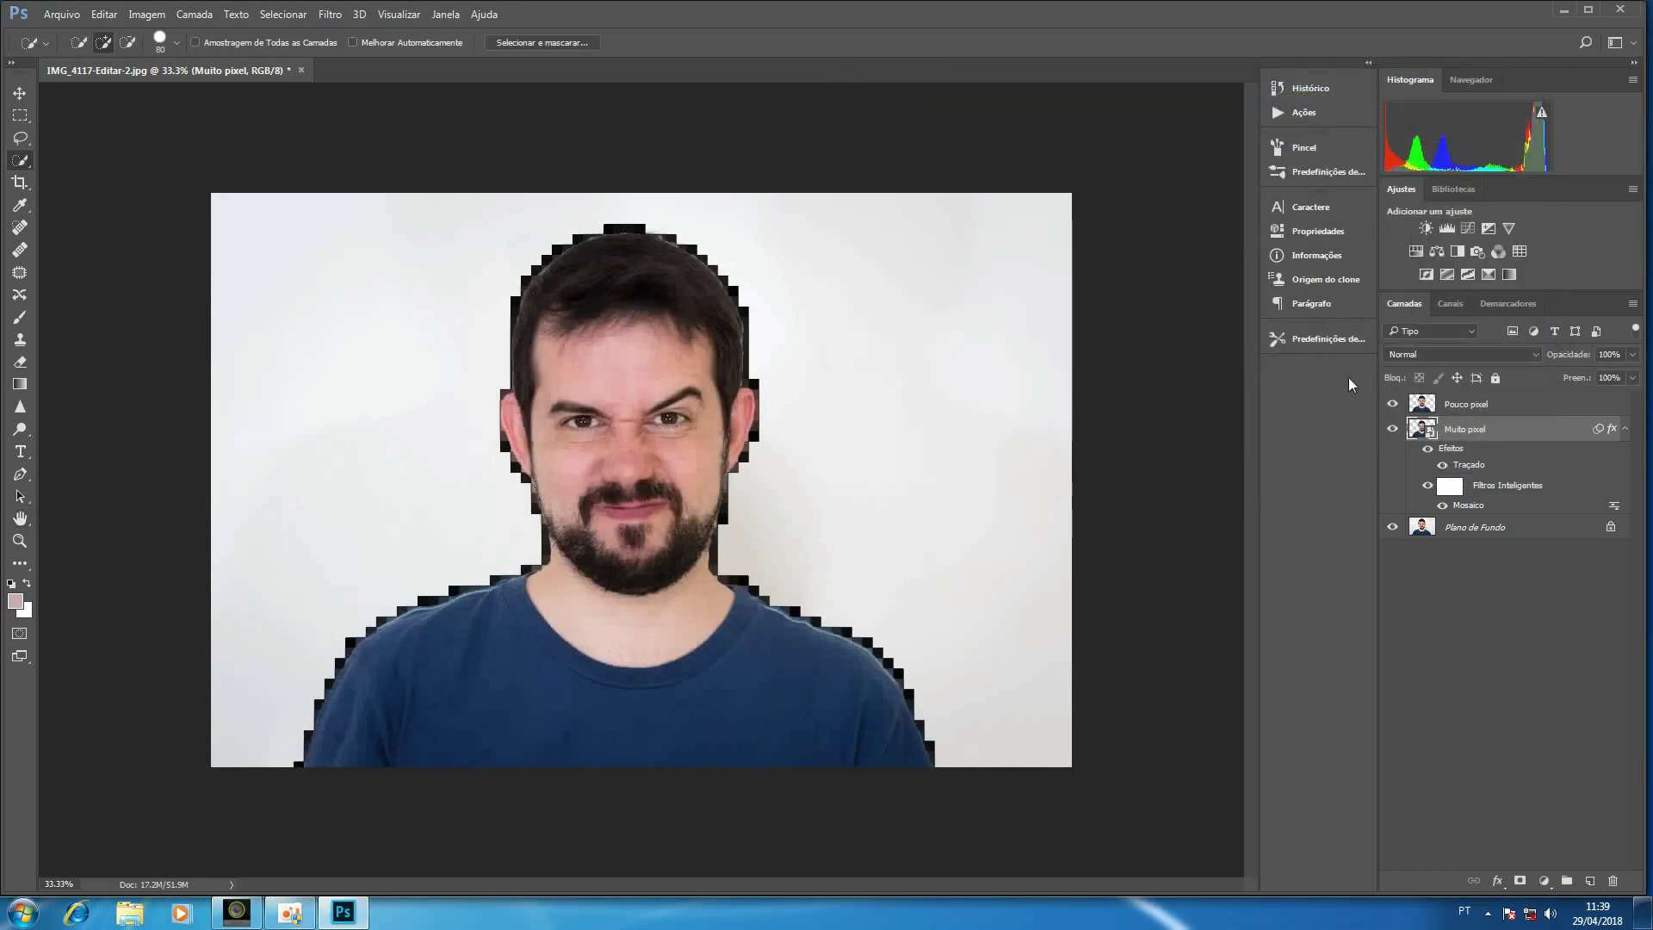
pyautogui.click(1452, 403)
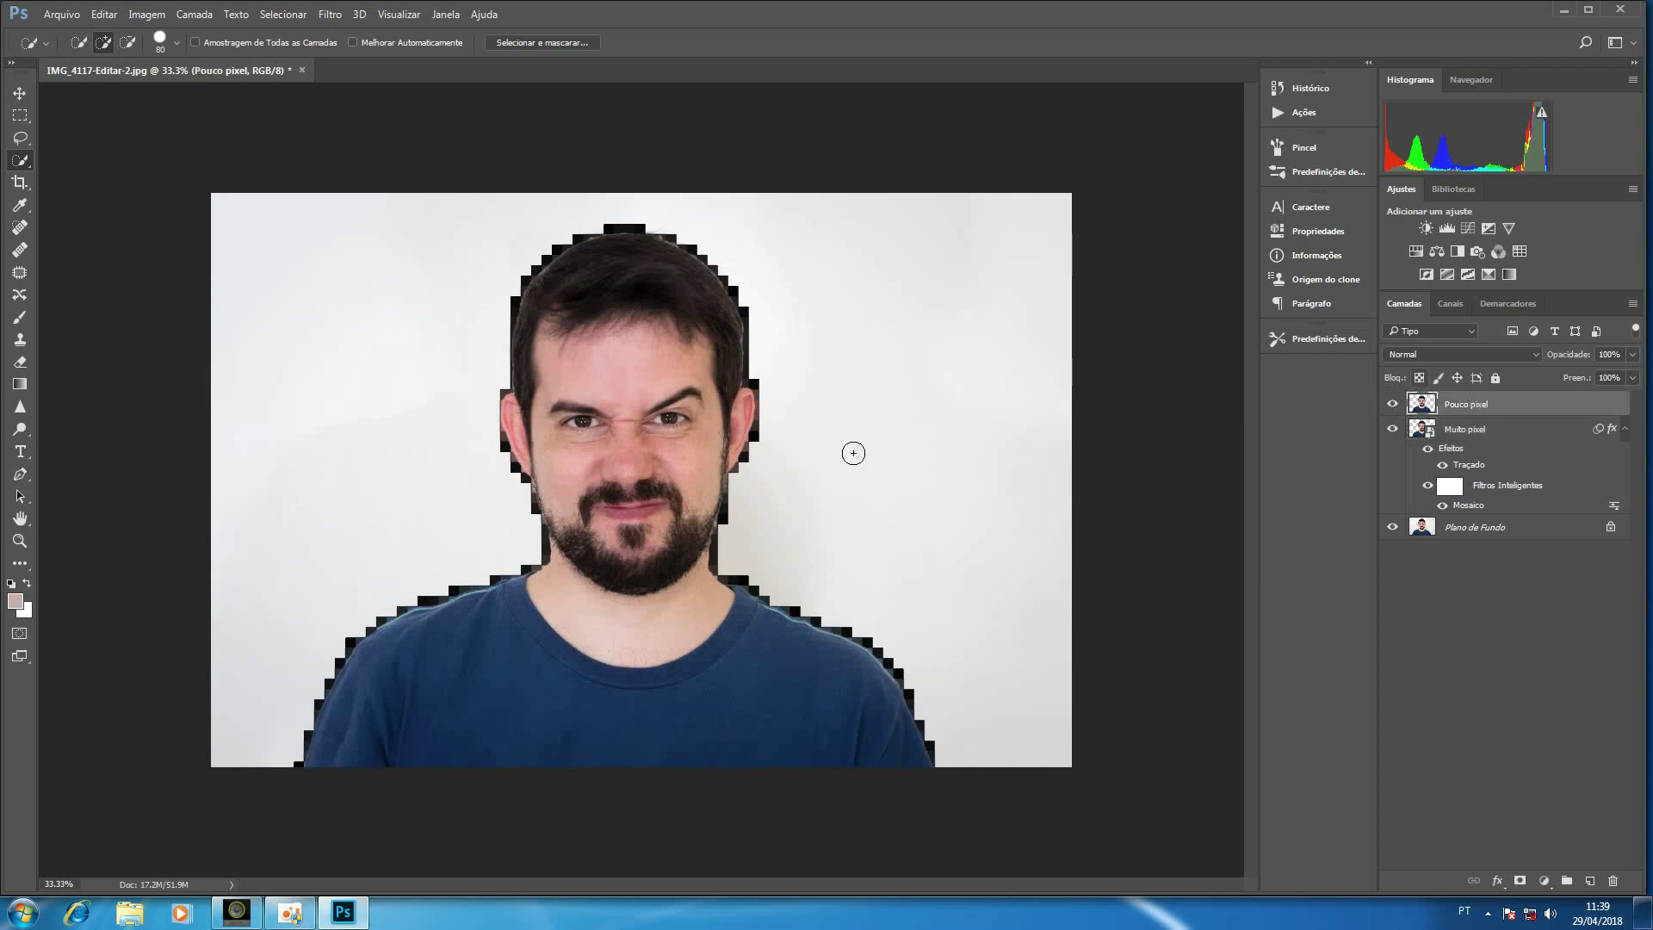
pyautogui.click(335, 15)
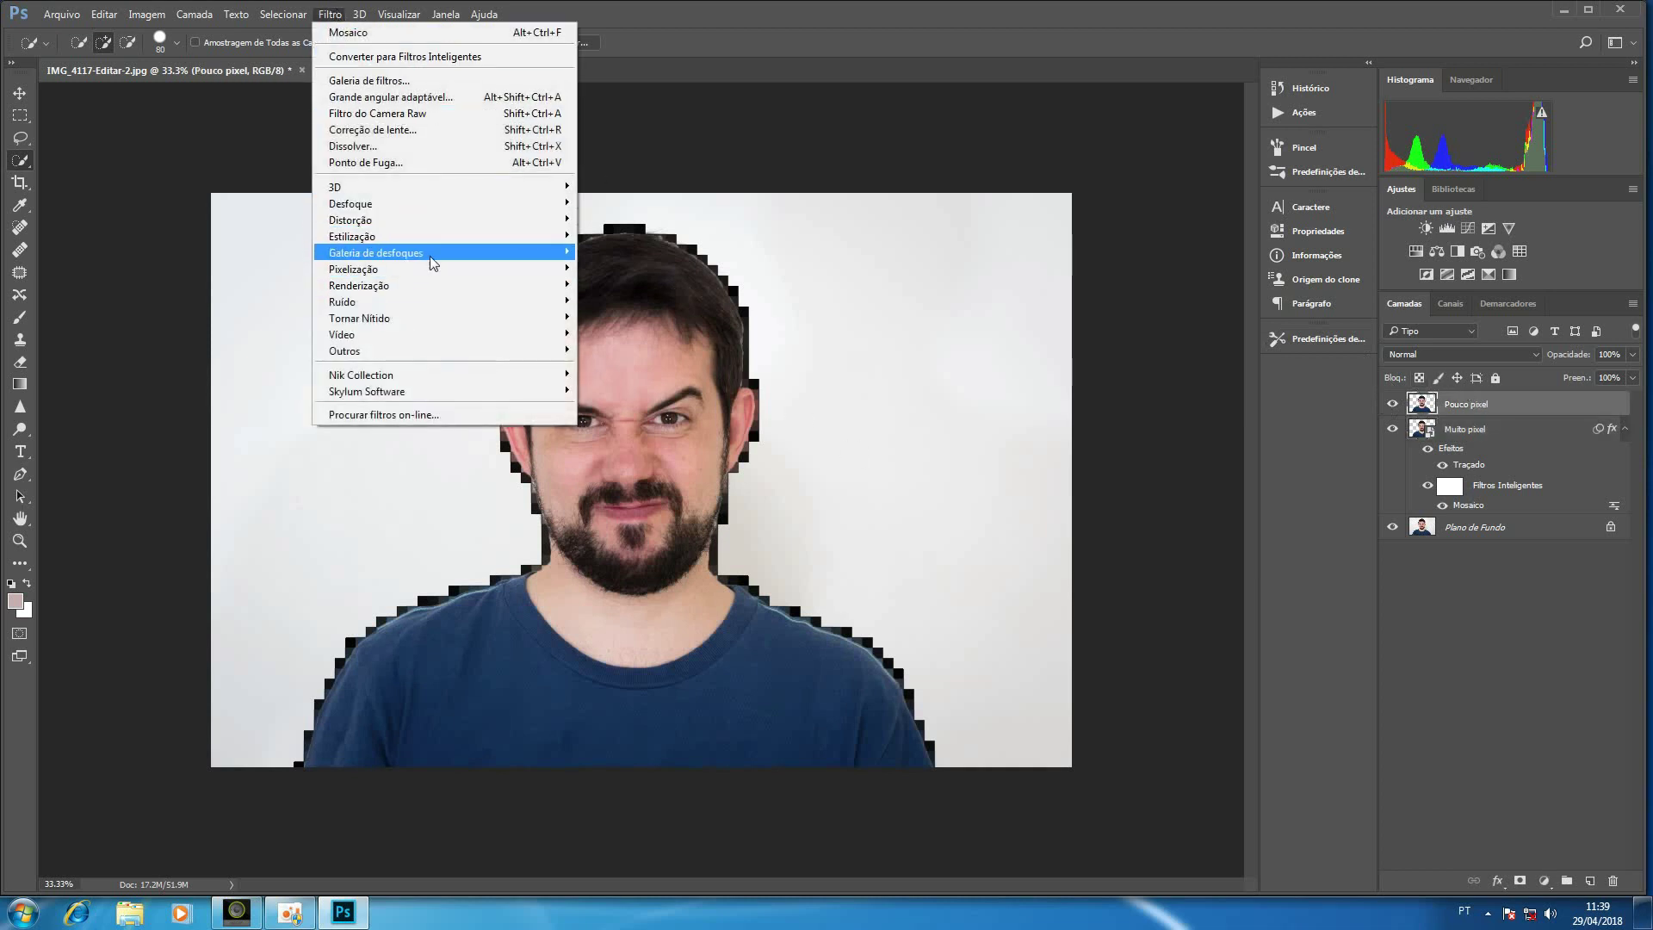
pyautogui.moveTo(354, 268)
pyautogui.click(600, 350)
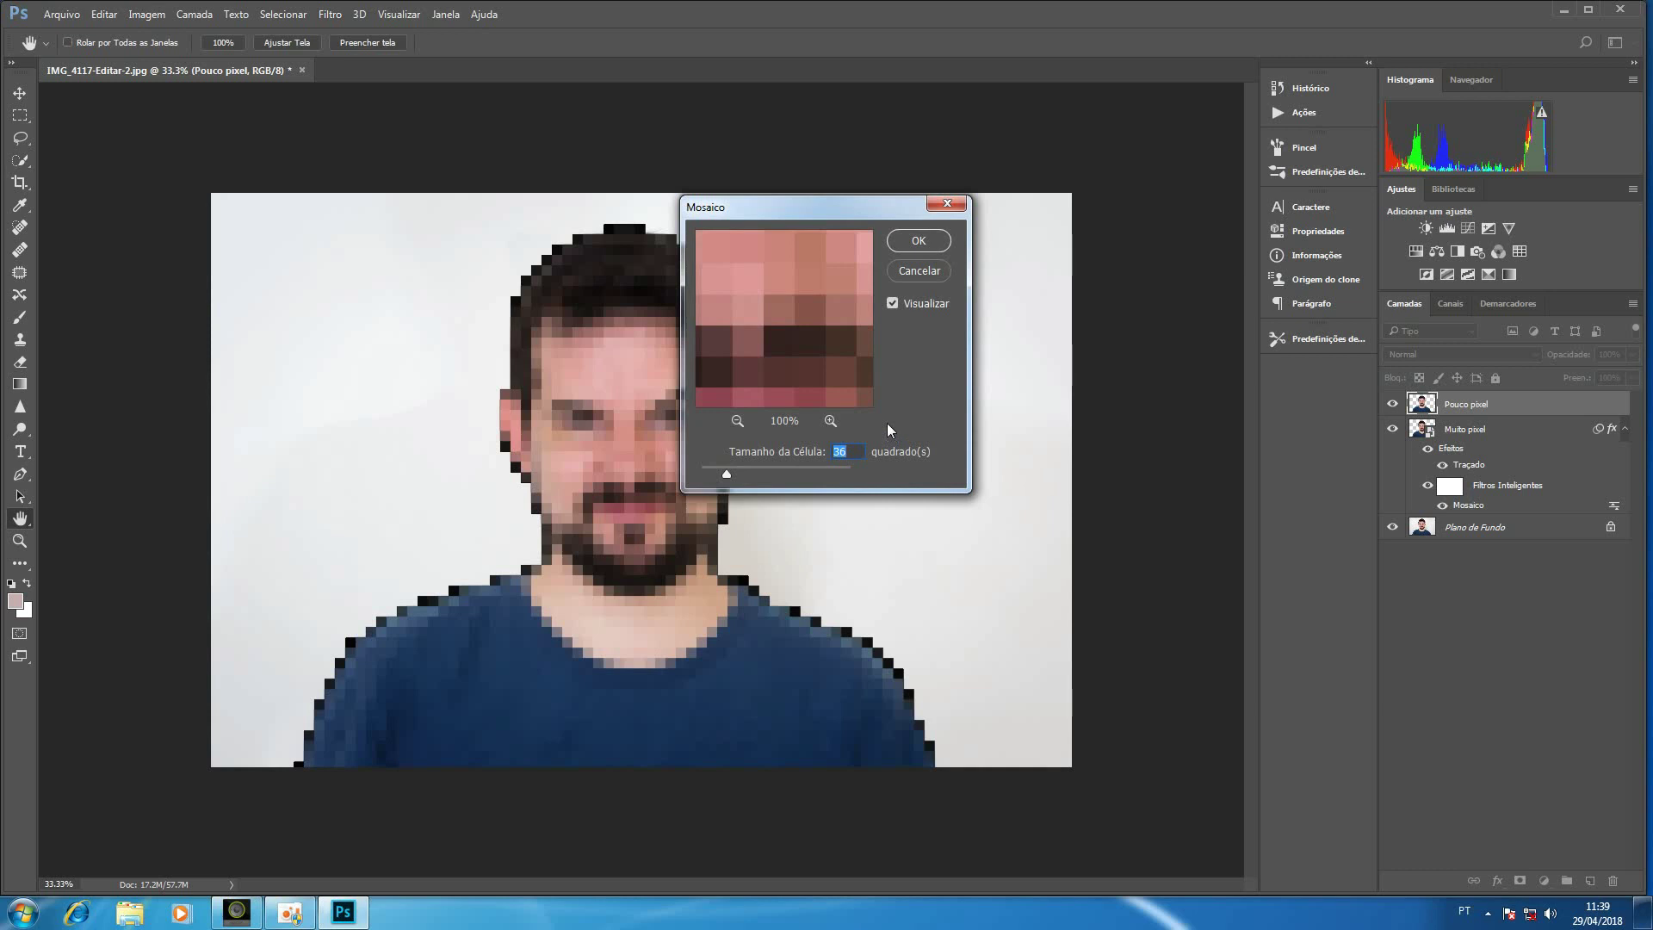
pyautogui.press('Down')
pyautogui.press('Down')
pyautogui.press('Down')
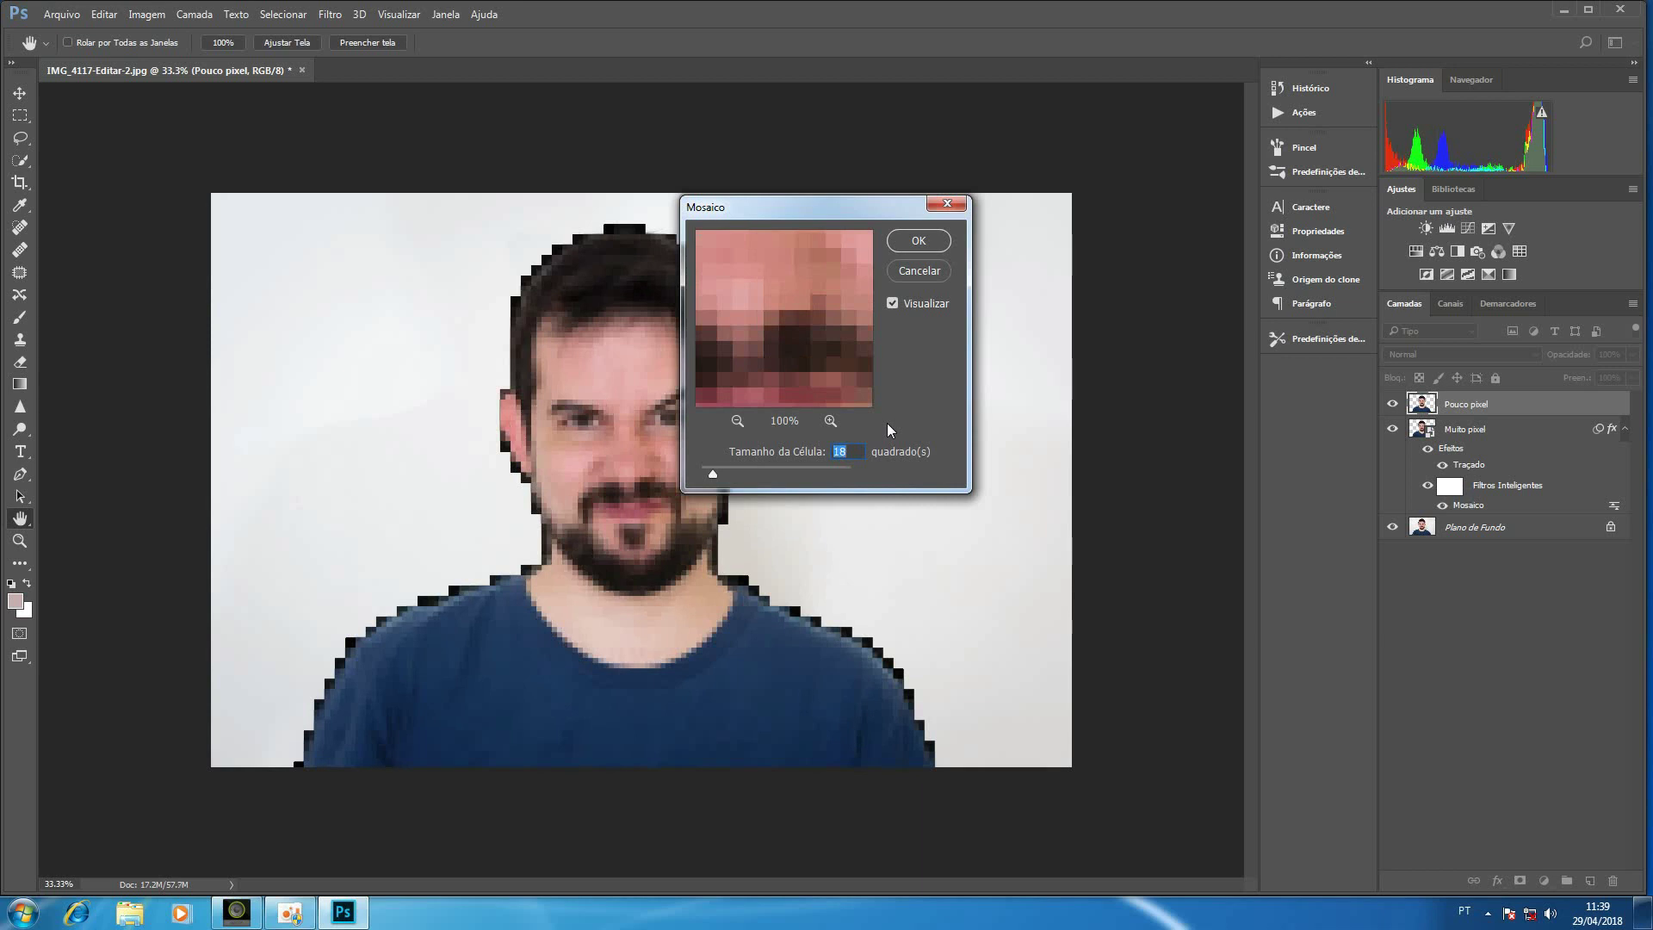
pyautogui.press('Up')
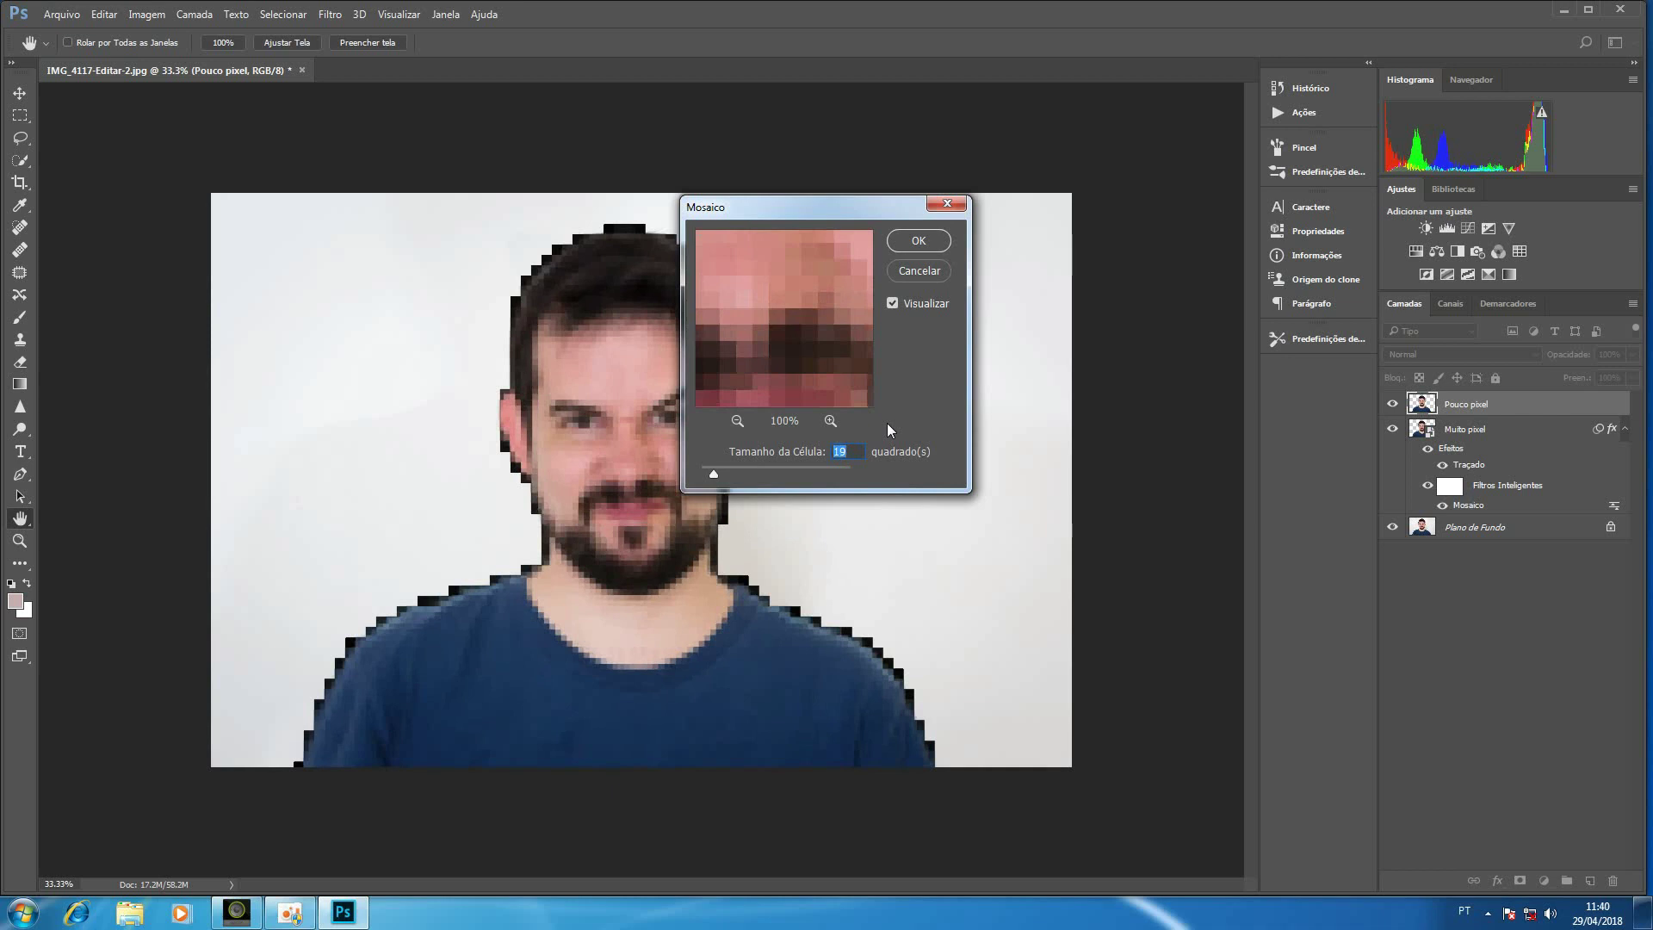
pyautogui.press('Return')
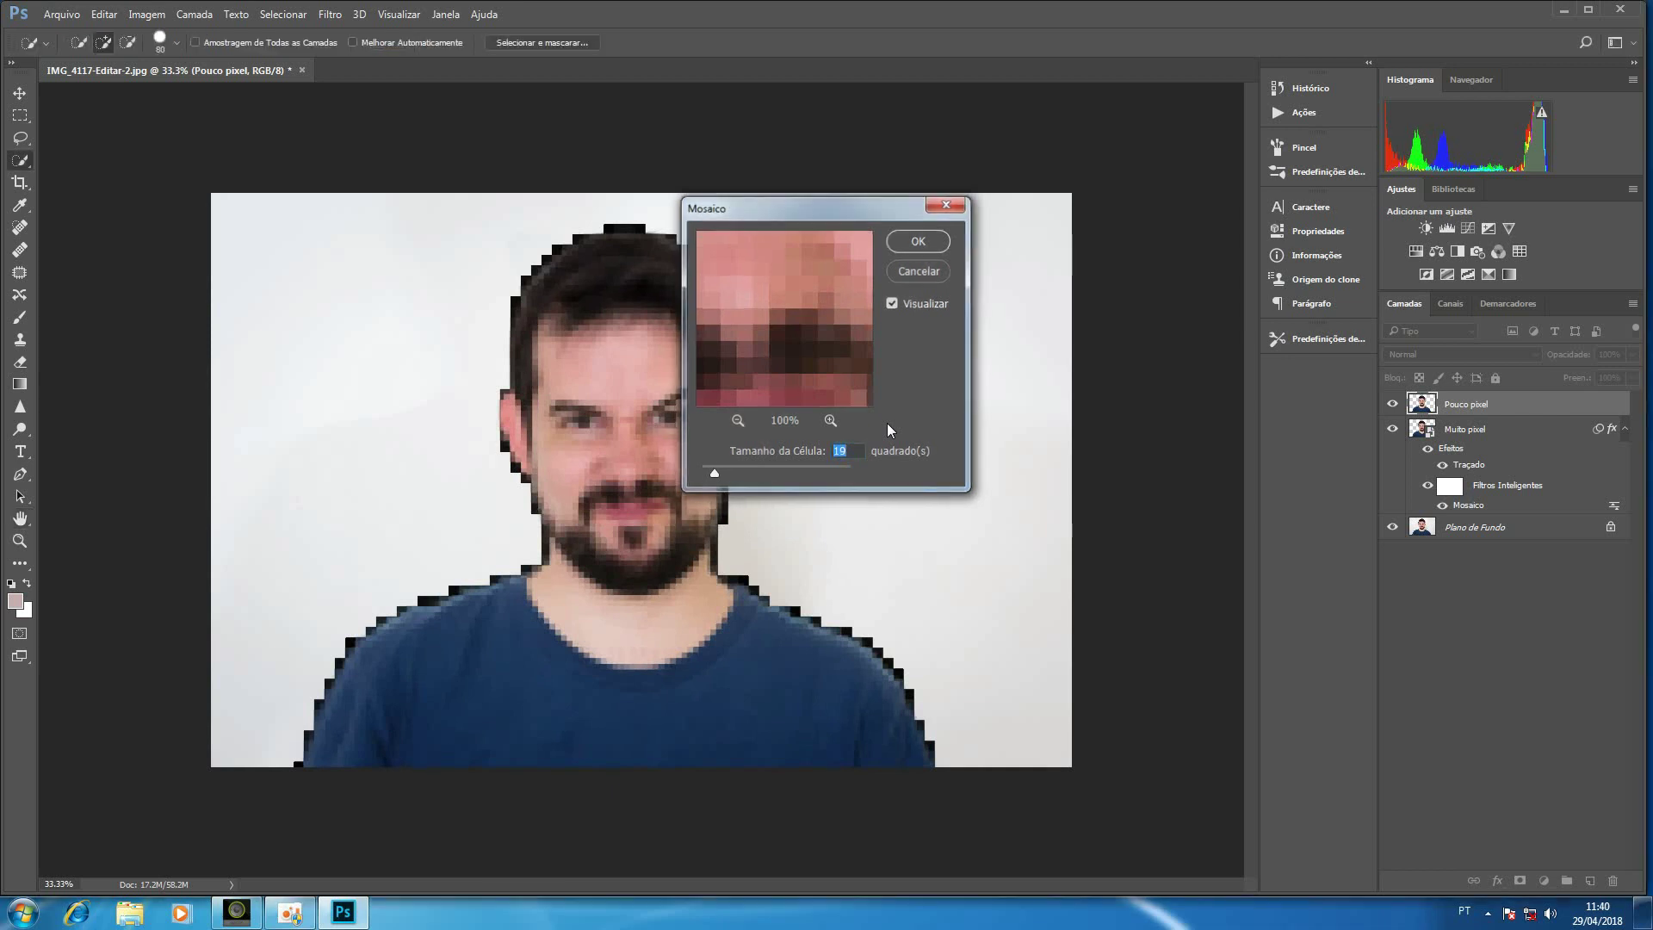
pyautogui.press('w')
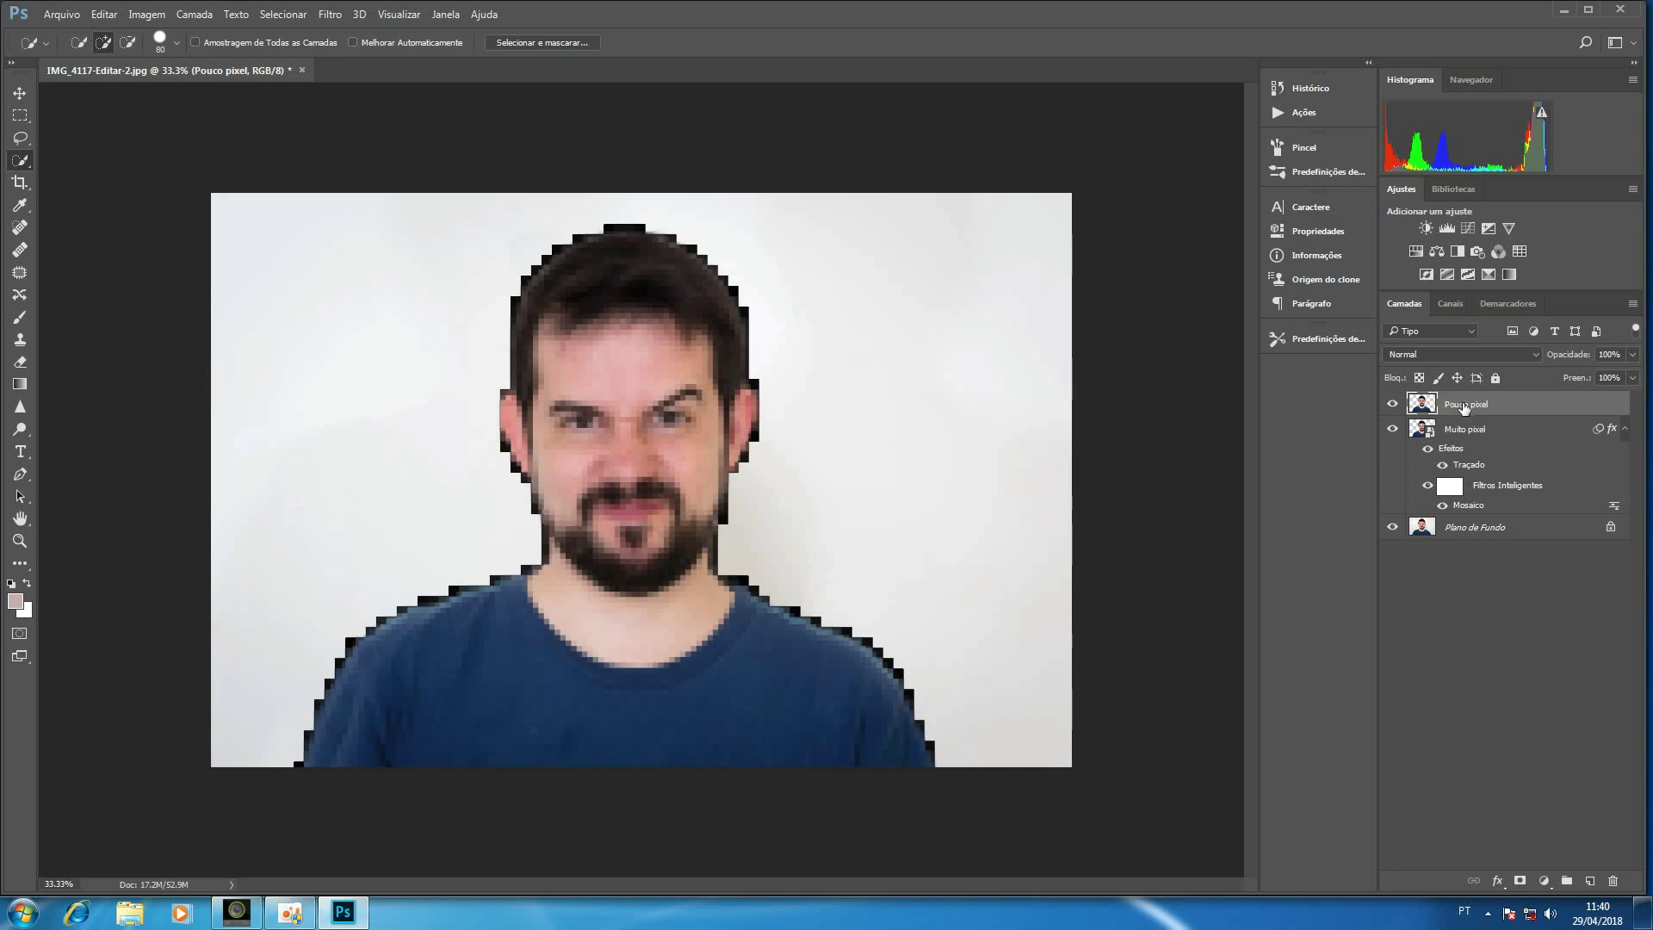
# Step: Add a black layer mask to Pouco pixel and set the brush to 67% opacity
pyautogui.keyDown('alt'); pyautogui.click(1520, 880); pyautogui.keyUp('alt')
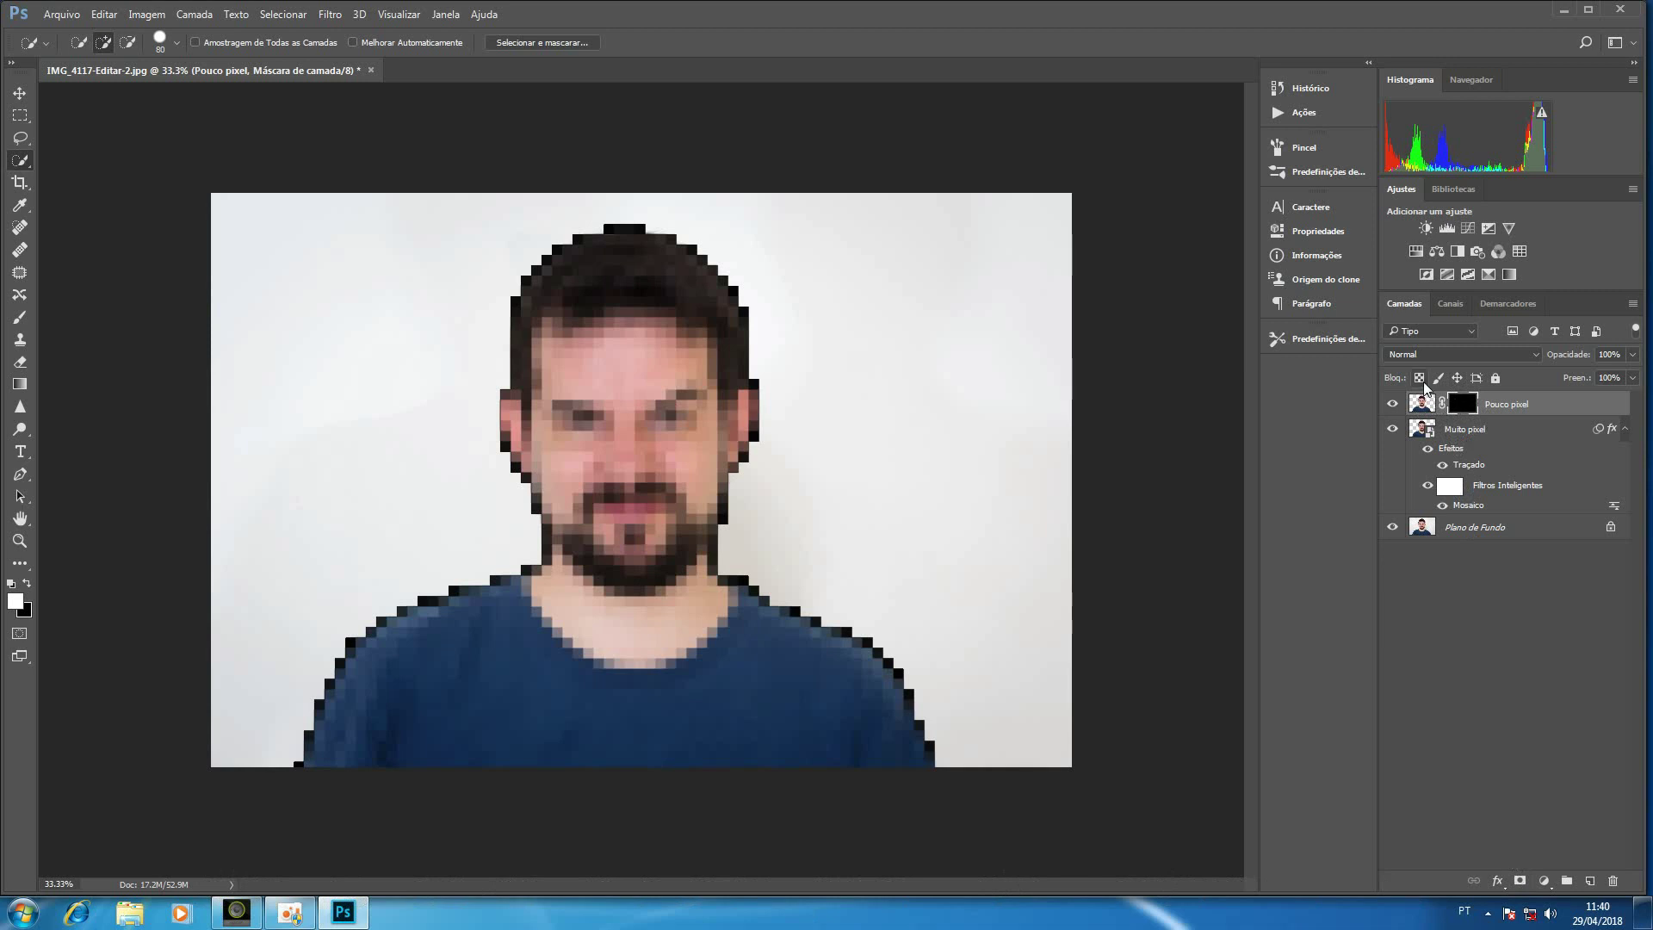
pyautogui.click(20, 317)
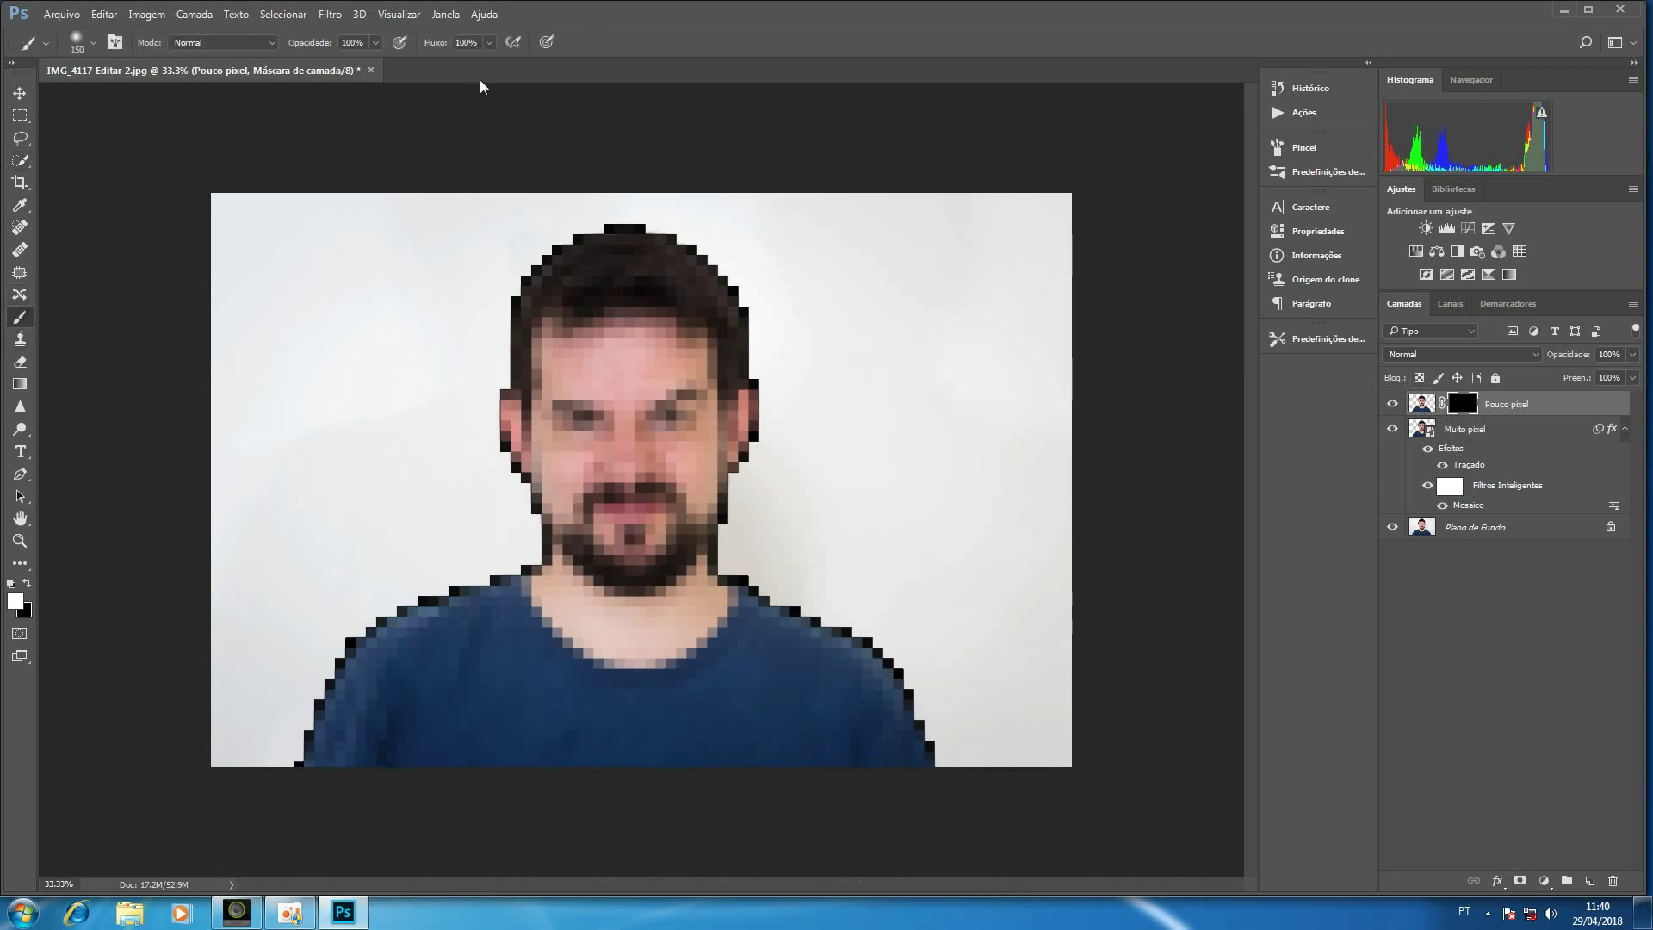
pyautogui.moveTo(323, 45); pyautogui.dragTo(297, 45)
pyautogui.press('Return')
pyautogui.click(698, 329)
# Step: Paint the finer mosaic back over the eye, toggling layers to compare the result
pyautogui.moveTo(640, 430)
pyautogui.mouseDown()
pyautogui.moveTo(682, 417)
pyautogui.moveTo(565, 419)
pyautogui.mouseUp()
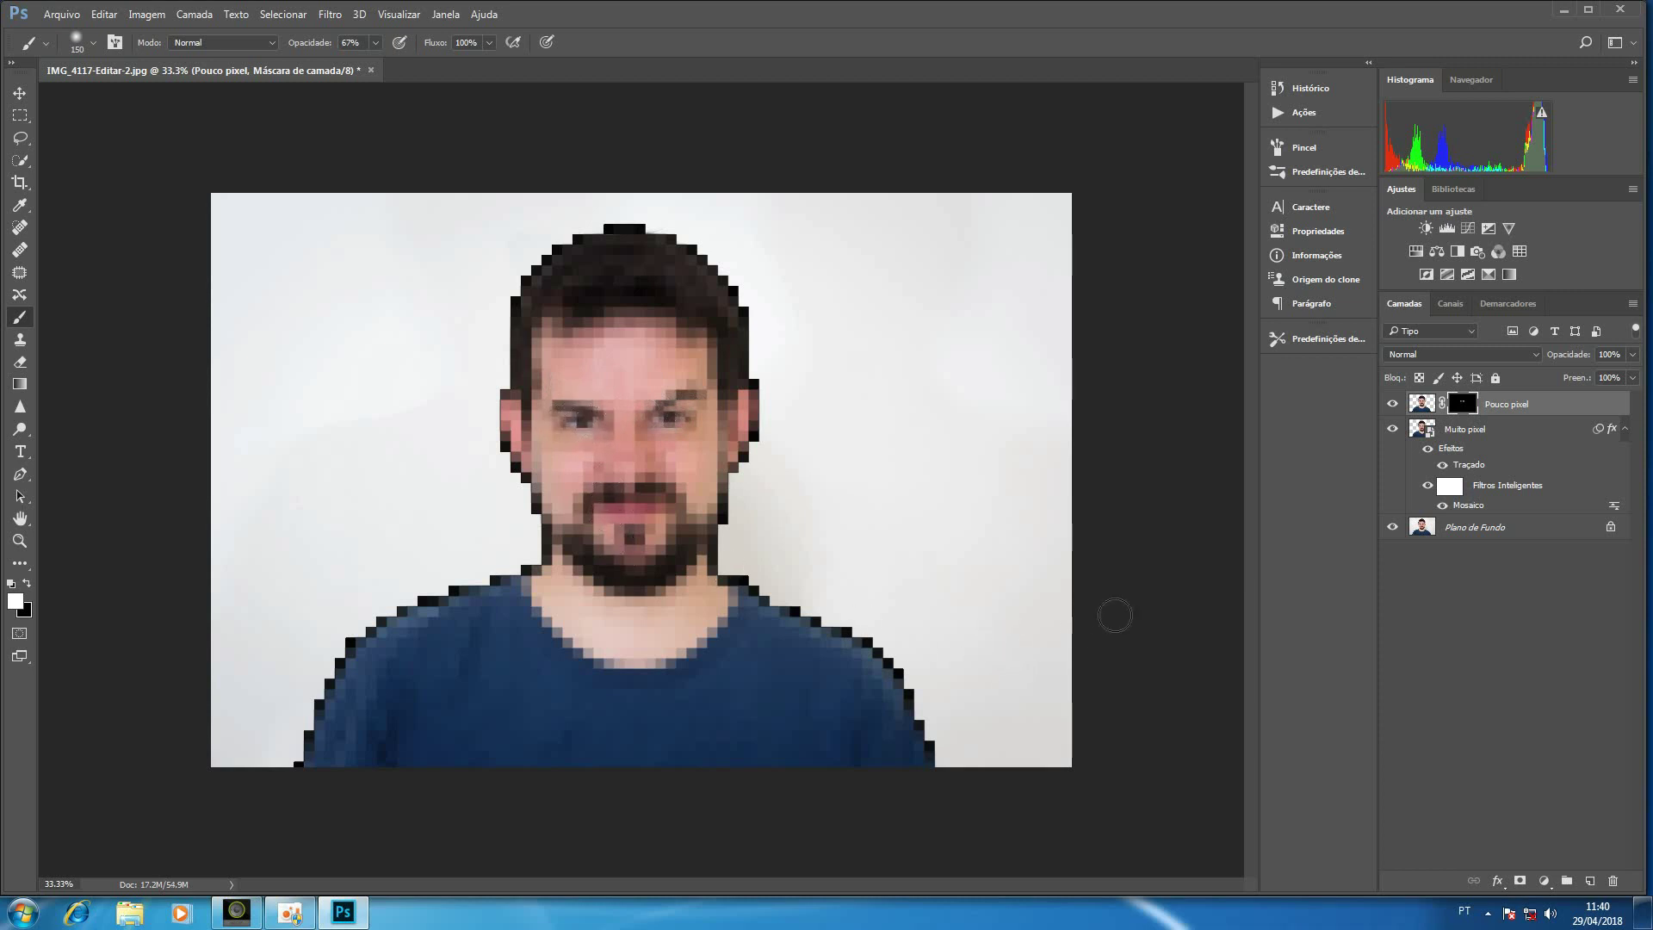
pyautogui.click(1393, 403)
pyautogui.click(1393, 428)
# Step: Add a cyan #4be9ef solid-colour fill layer above Plano de Fundo, then compare with the original
pyautogui.click(1485, 534)
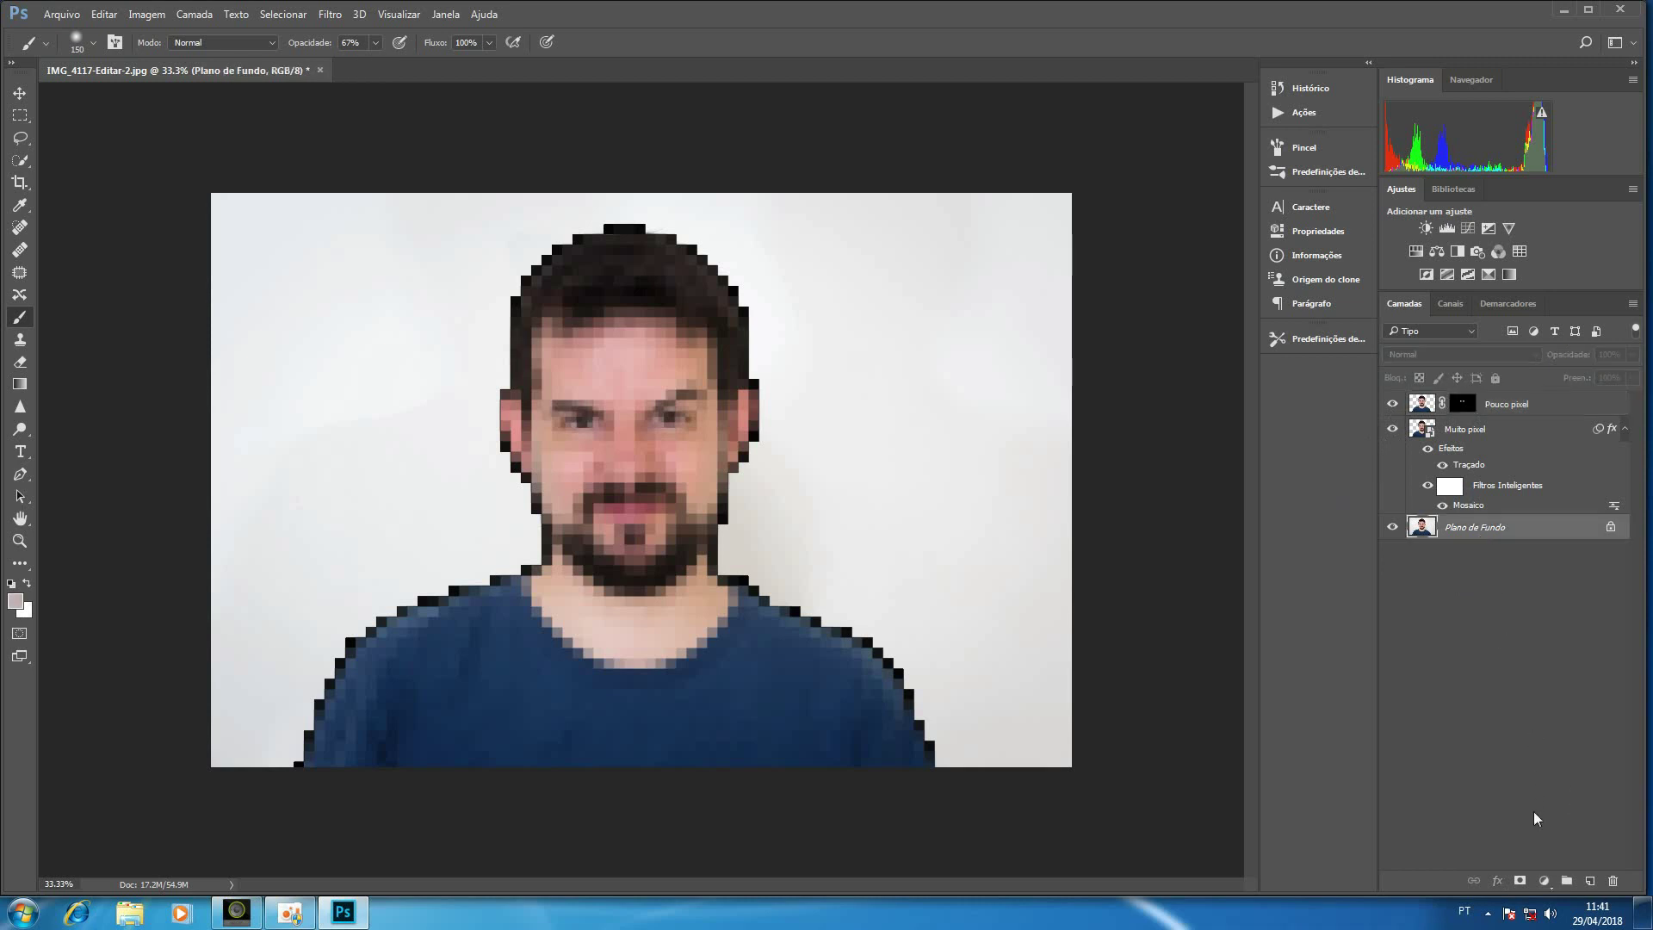
pyautogui.click(1544, 882)
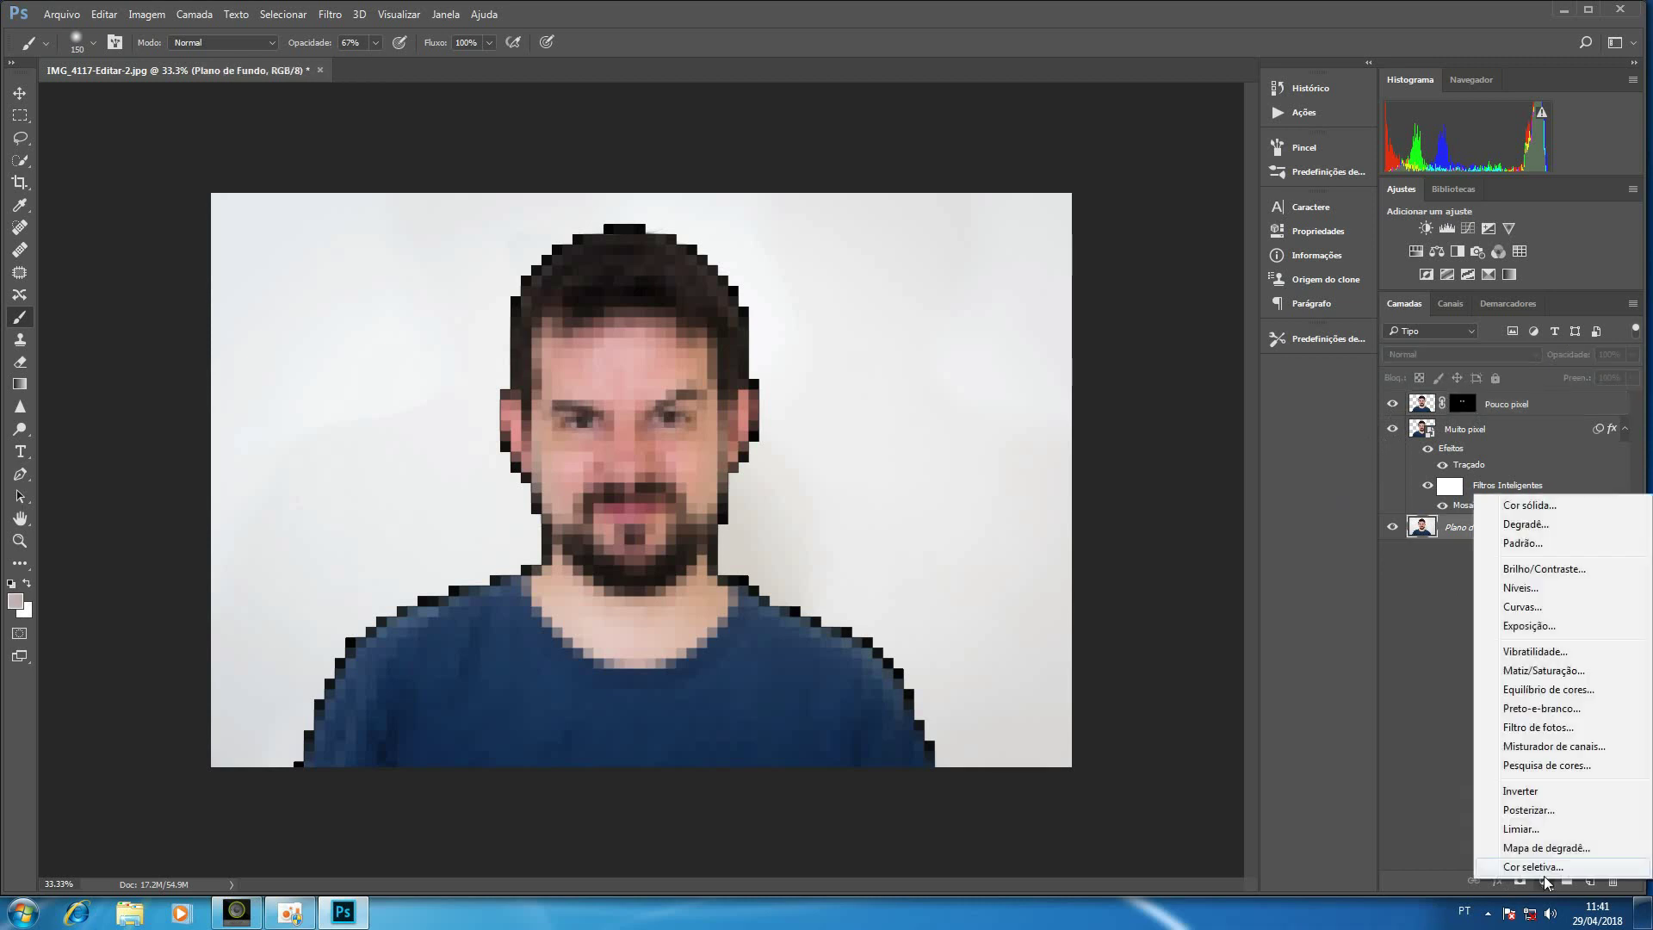
pyautogui.click(1545, 506)
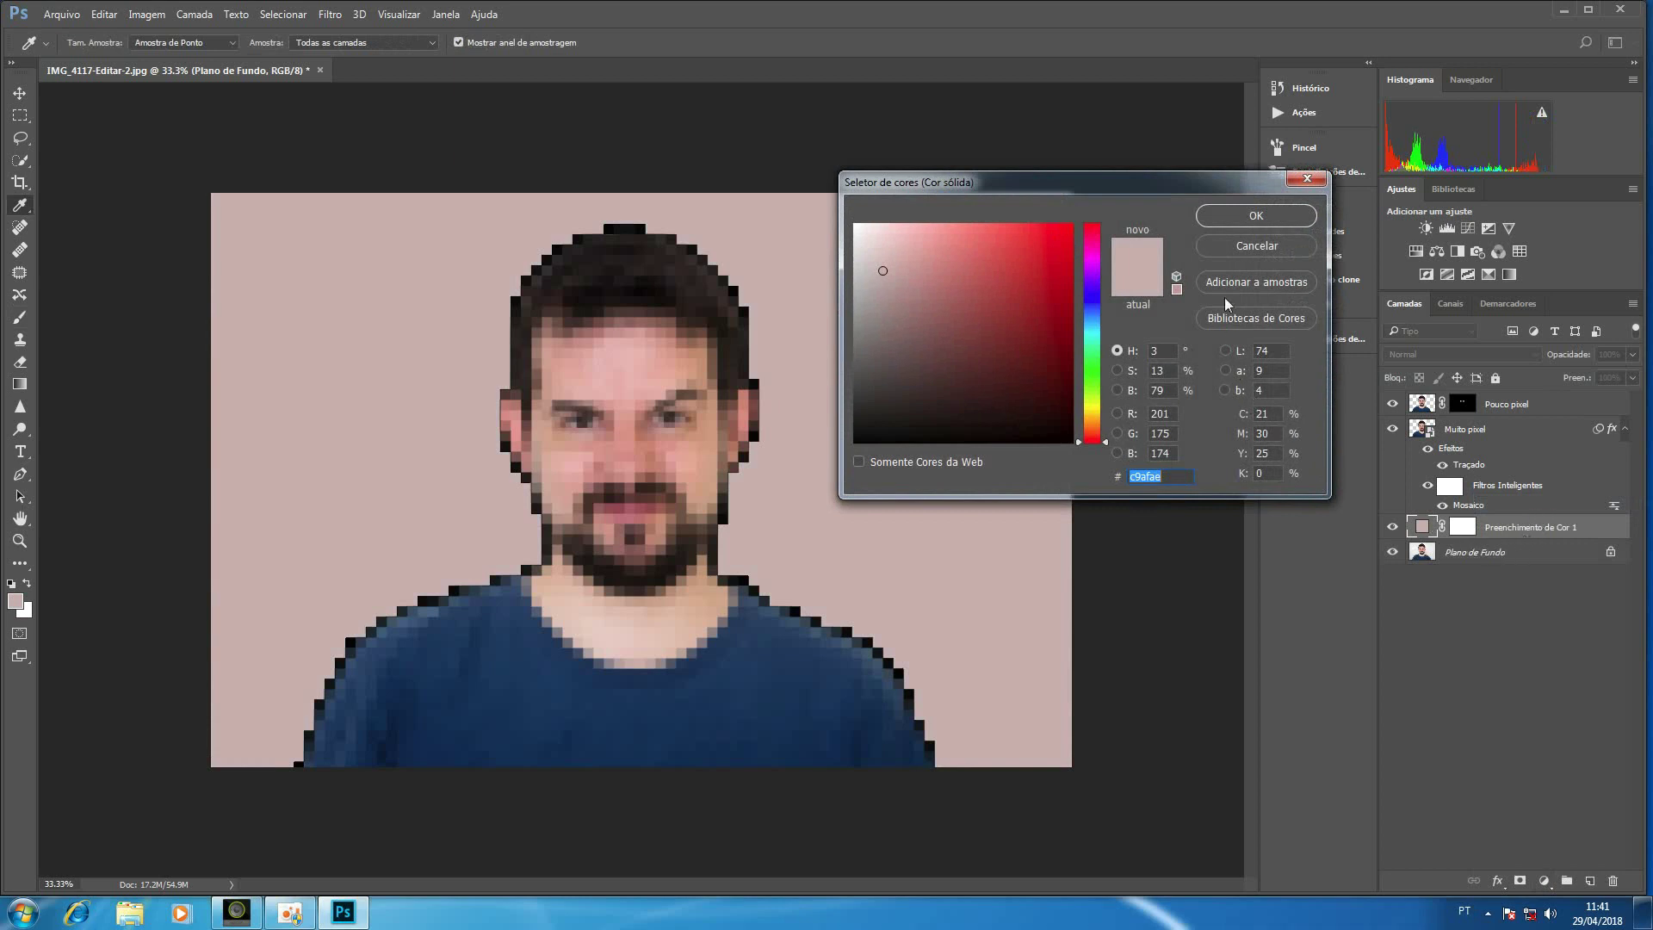
pyautogui.click(1090, 332)
pyautogui.click(984, 248)
pyautogui.moveTo(984, 248); pyautogui.dragTo(1004, 237)
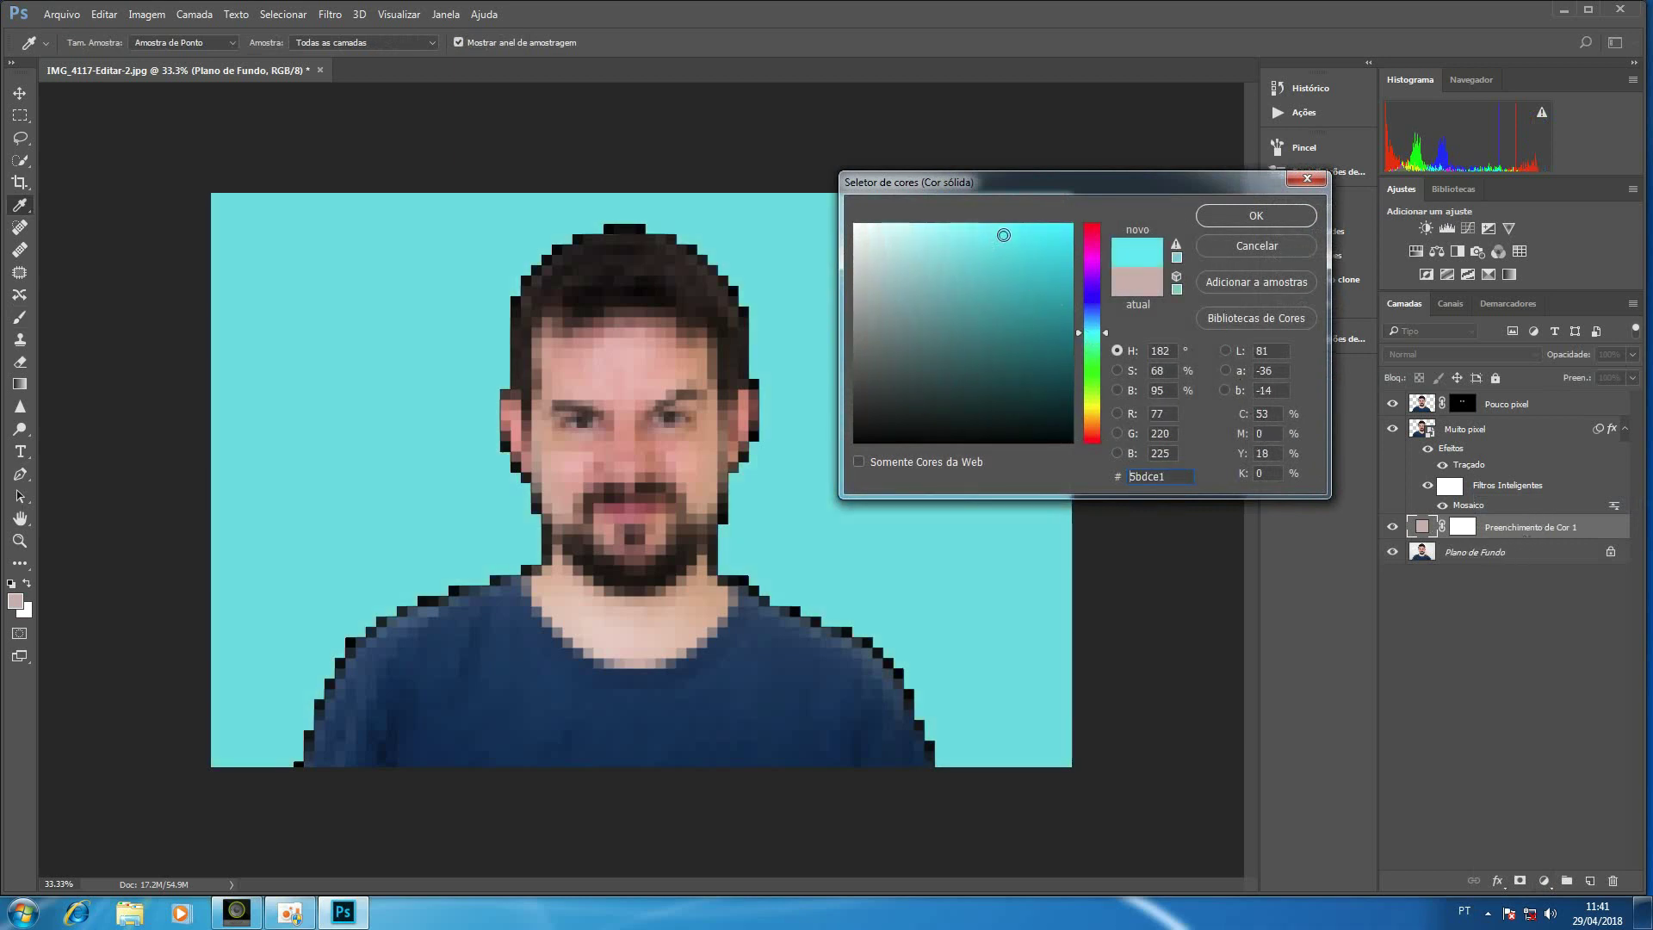
pyautogui.click(1263, 215)
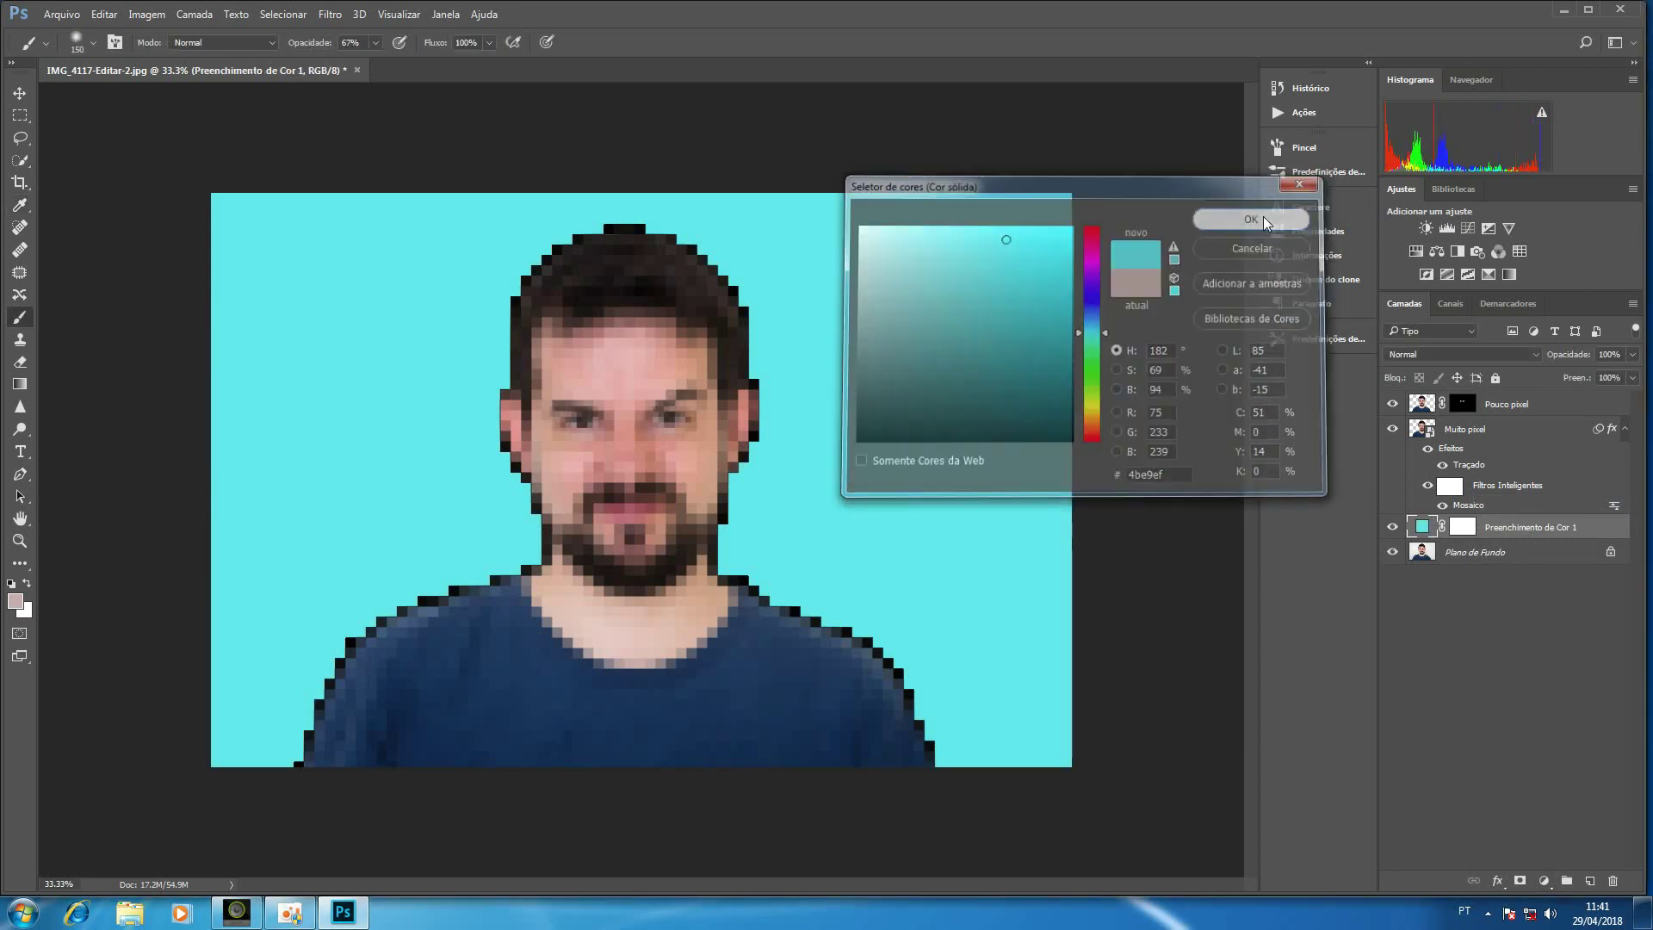
pyautogui.keyDown('alt'); pyautogui.click(1392, 552); pyautogui.keyUp('alt')
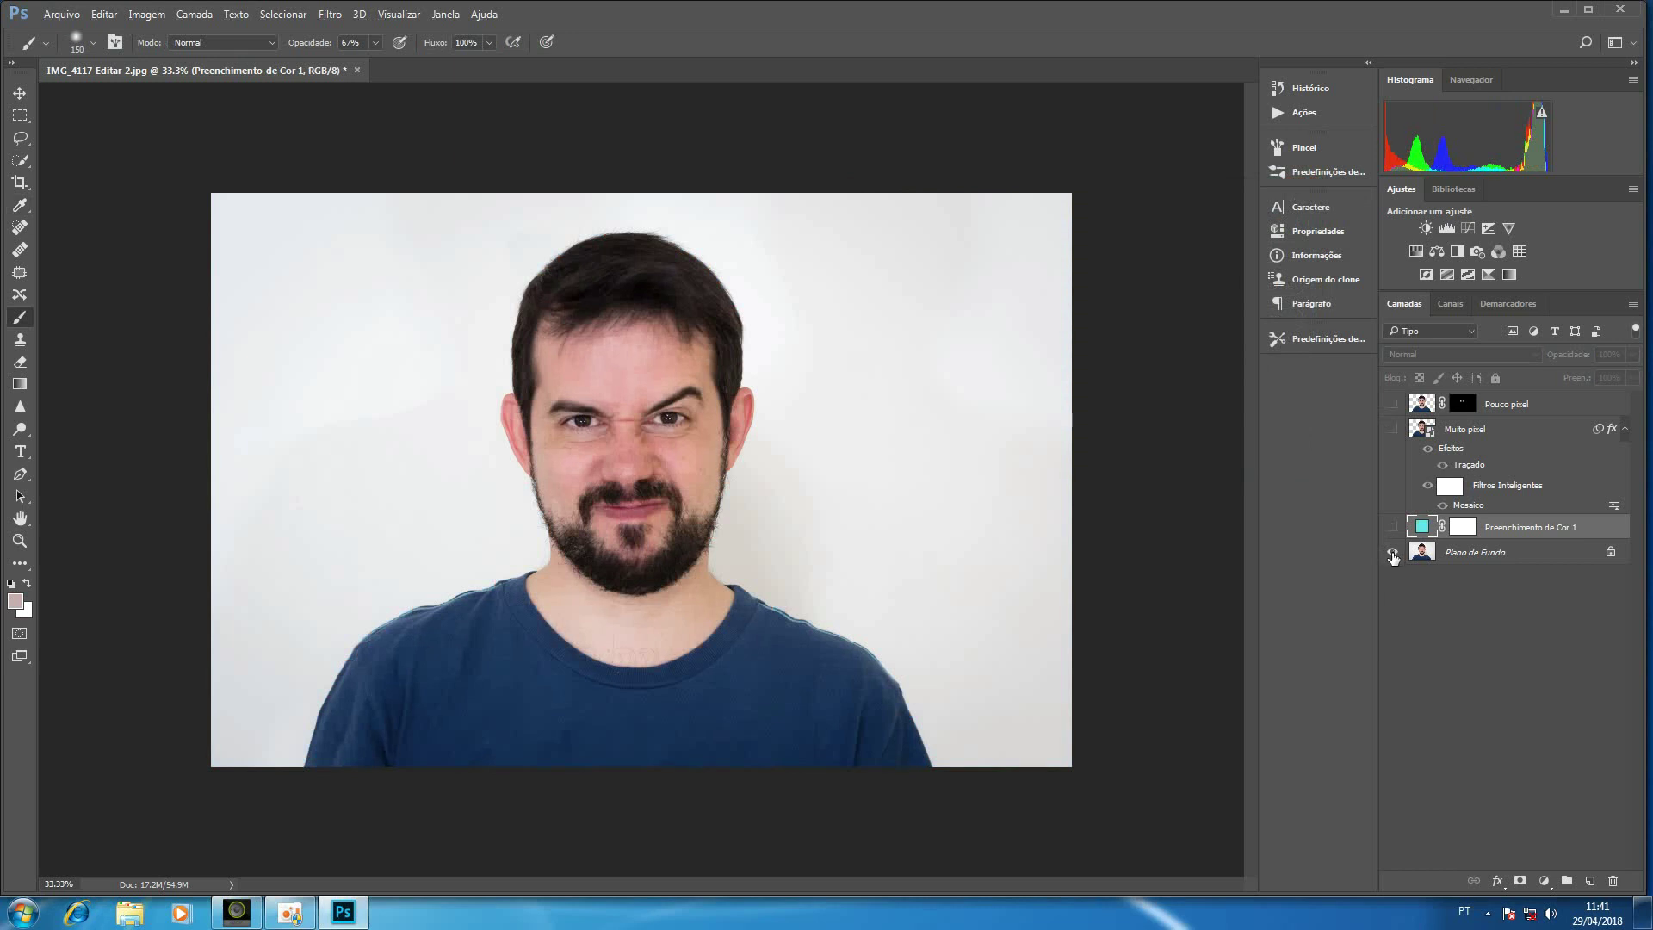
pyautogui.keyDown('alt'); pyautogui.click(1392, 552); pyautogui.keyUp('alt')
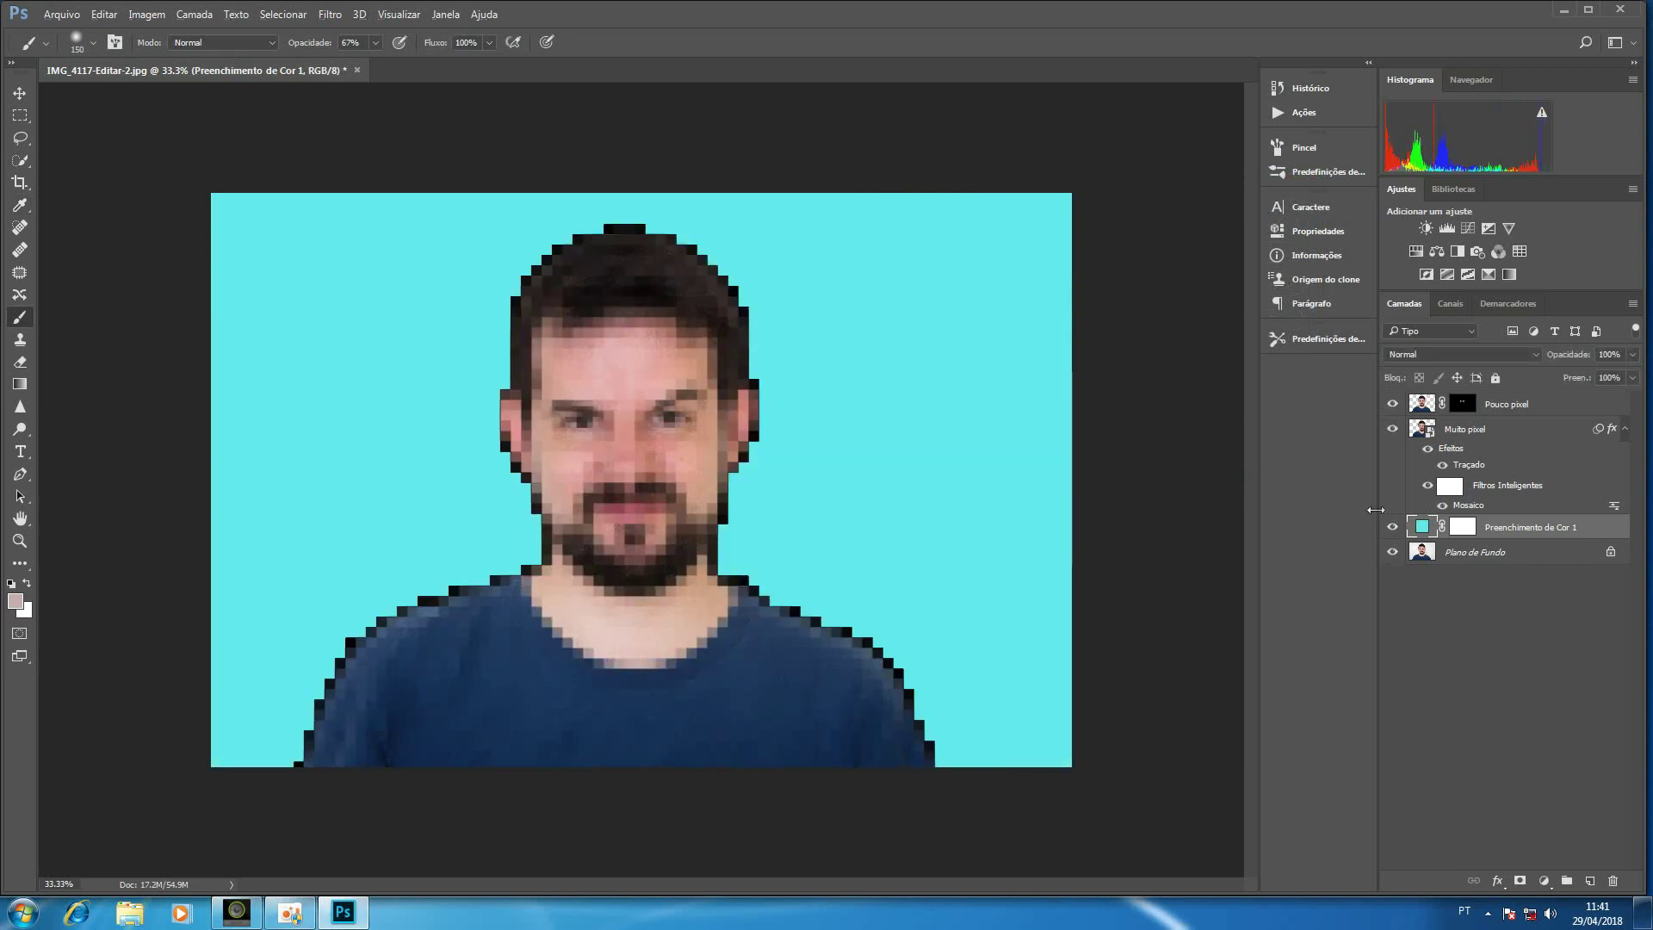